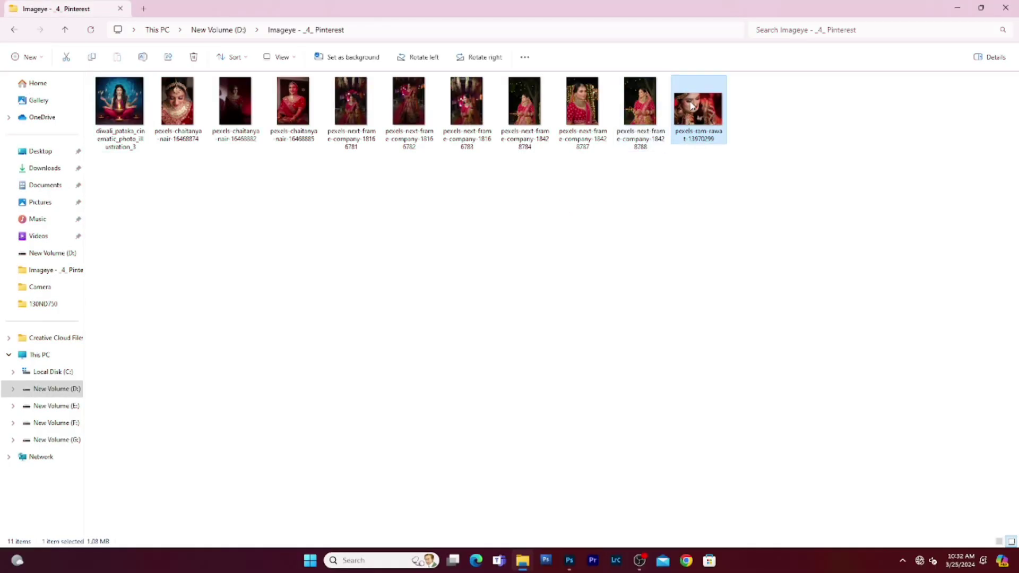
Step: Drag the bridal close-up from the Pinterest folder onto Photoshop to open it
mouse_move(691, 105)
left_mouse_down()
mouse_move(568, 560)
mouse_move(654, 120)
left_mouse_up()
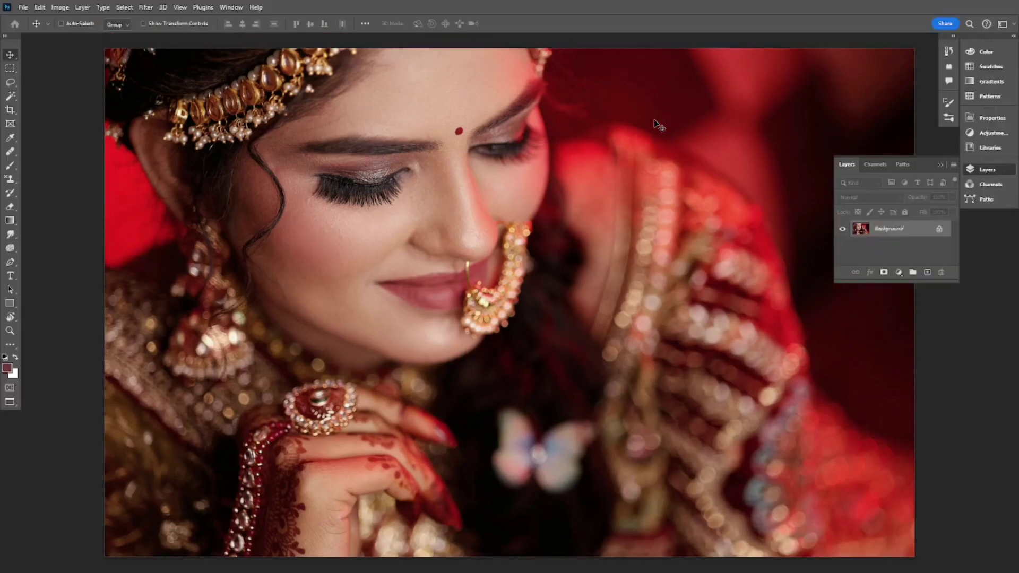
Step: In full-screen Camera Raw, lift Shadows to +14 and lower Whites to -5
key("f")
key("f")
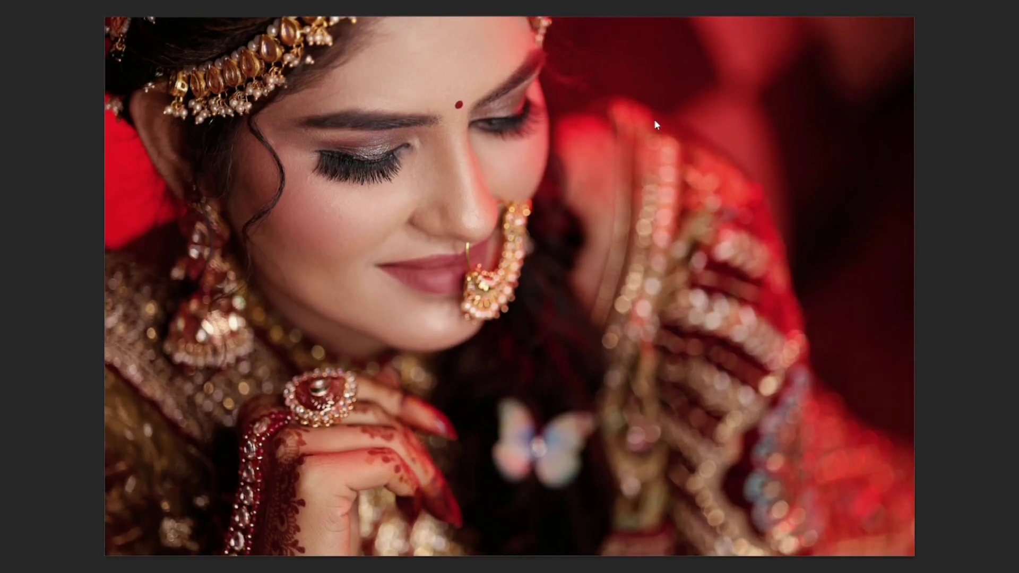
key("ctrl+shift+a")
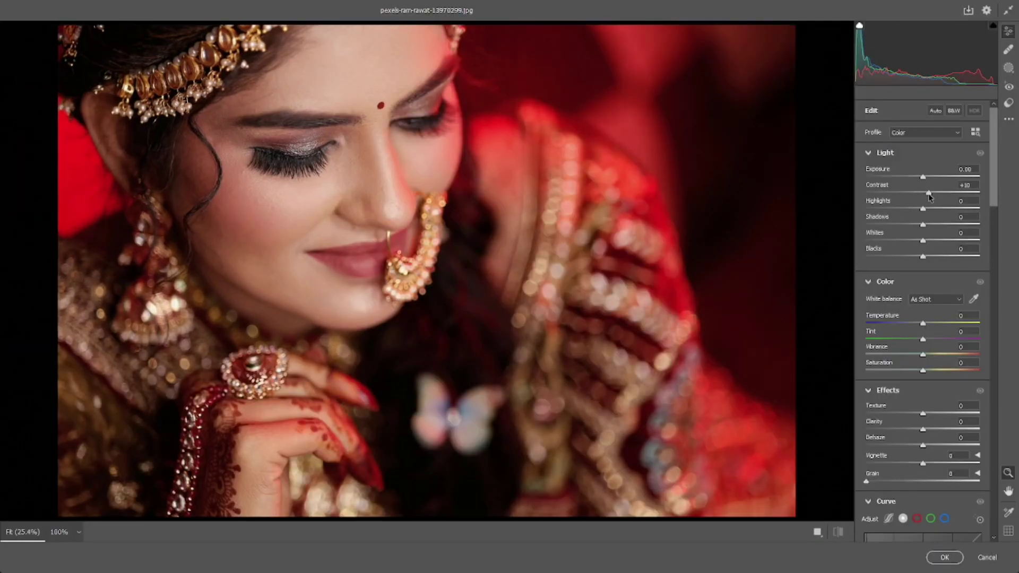
left_click_drag(923, 225, 931, 225)
left_click(930, 232)
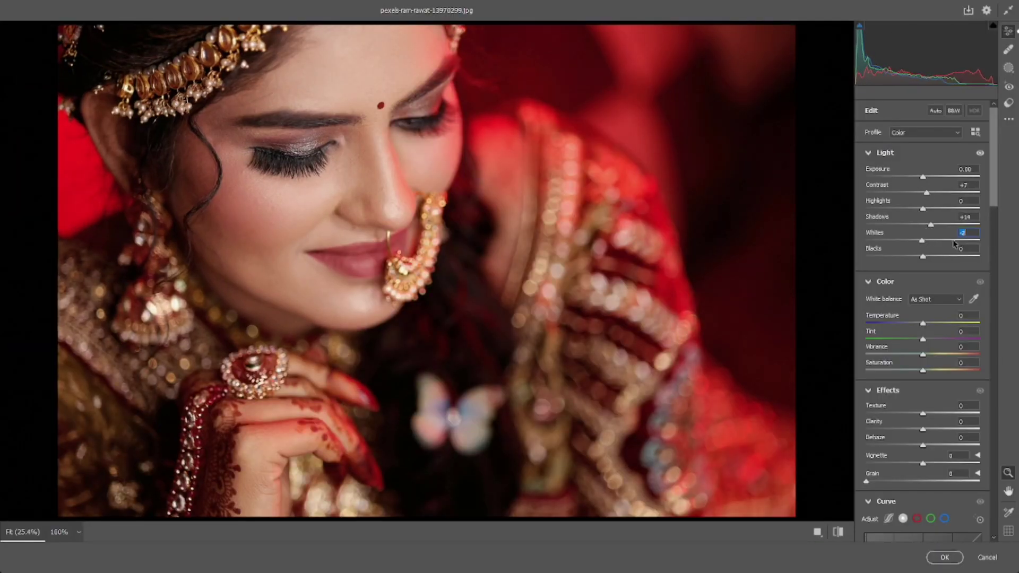
left_click_drag(922, 242, 926, 258)
Step: Add a +2 Dehaze to the portrait in Camera Raw
scroll(934, 267, "down", 2)
scroll(932, 268, "down", 1)
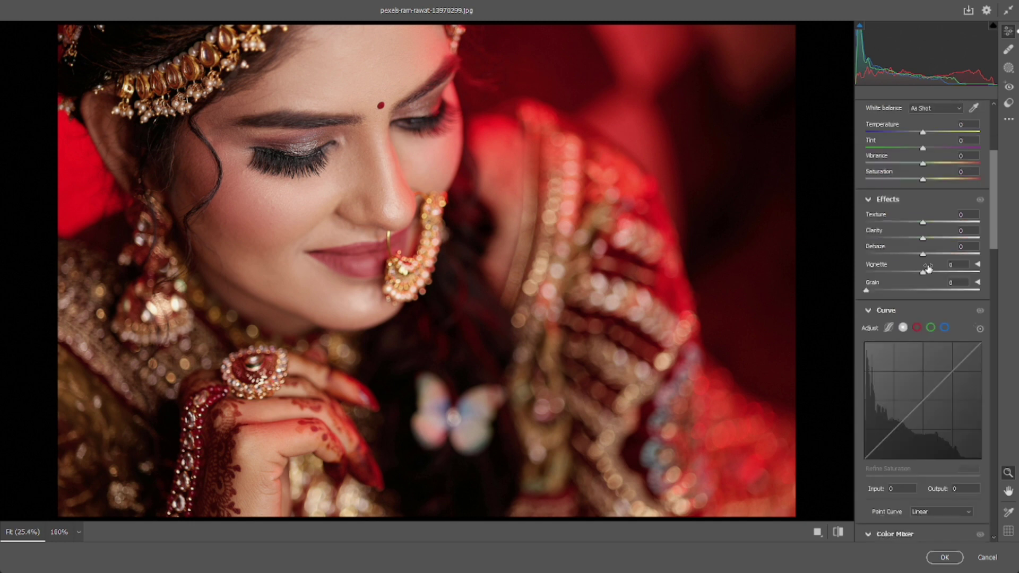
scroll(929, 268, "down", 1)
left_click_drag(923, 190, 924, 190)
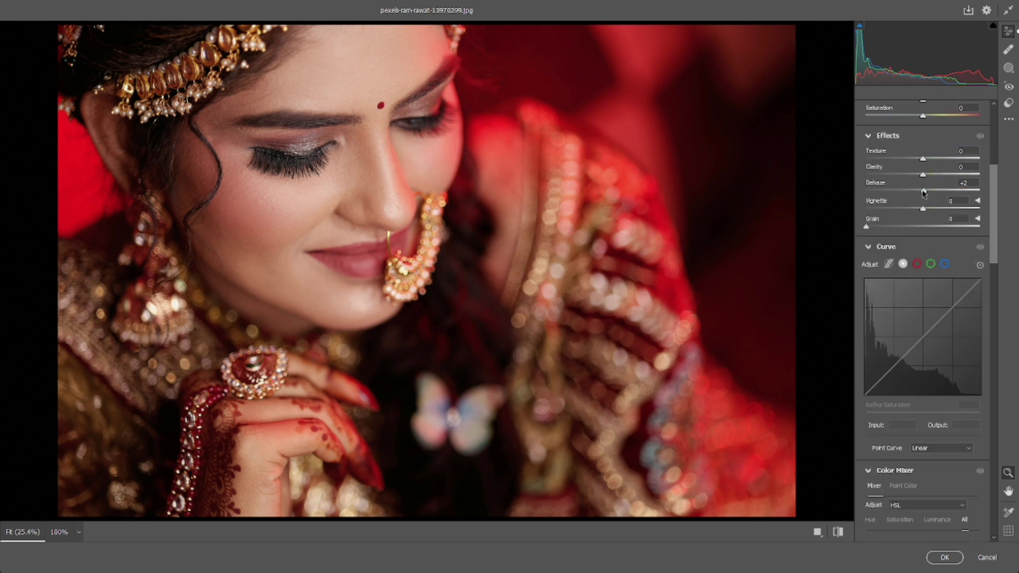
scroll(909, 212, "down", 1)
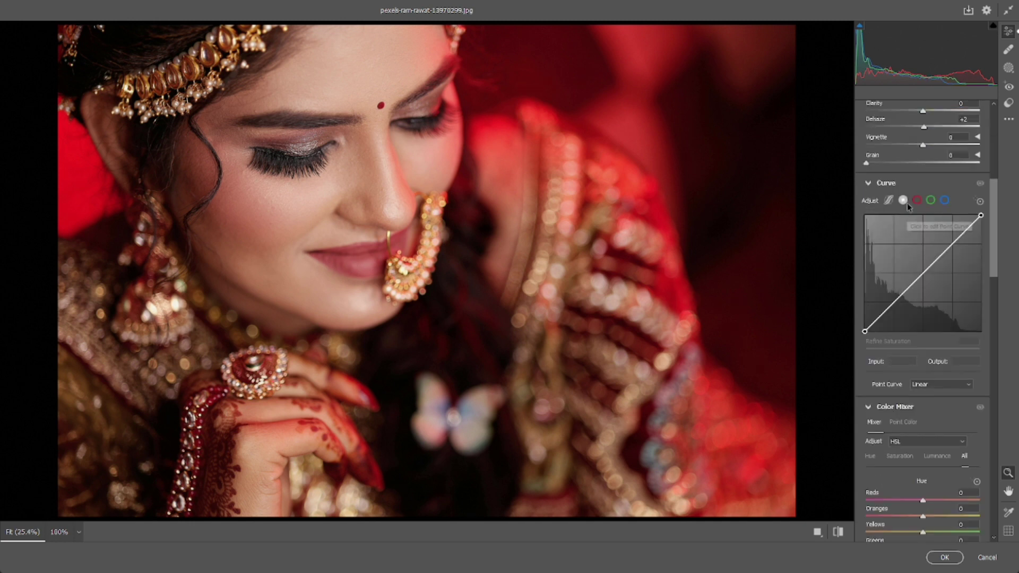
Step: Add highlight and shadow points to the RGB point curve and lift its black point slightly
left_click(952, 242)
left_click_drag(952, 242, 895, 301)
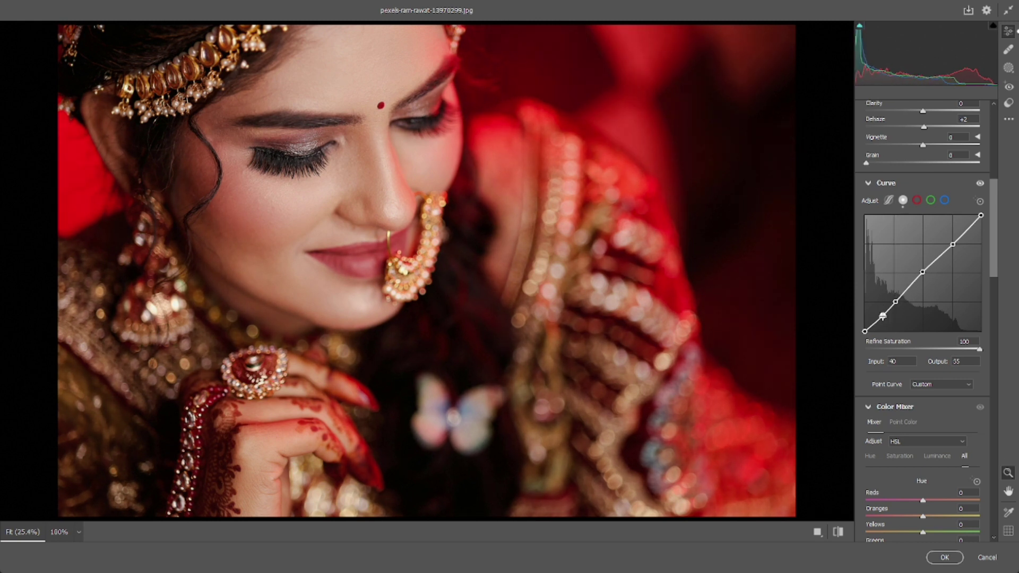
left_click_drag(883, 313, 885, 316)
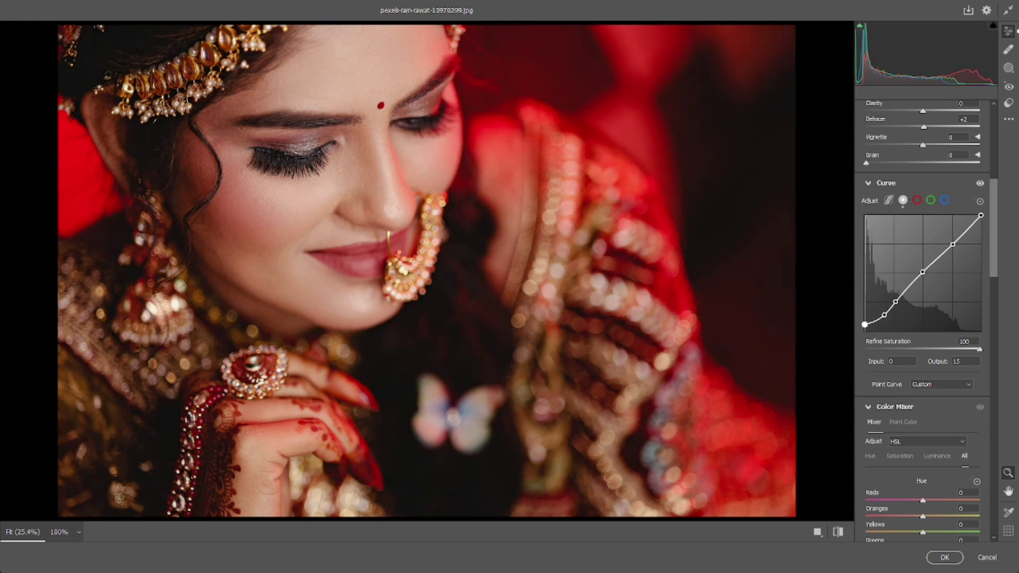
left_click_drag(865, 329, 864, 327)
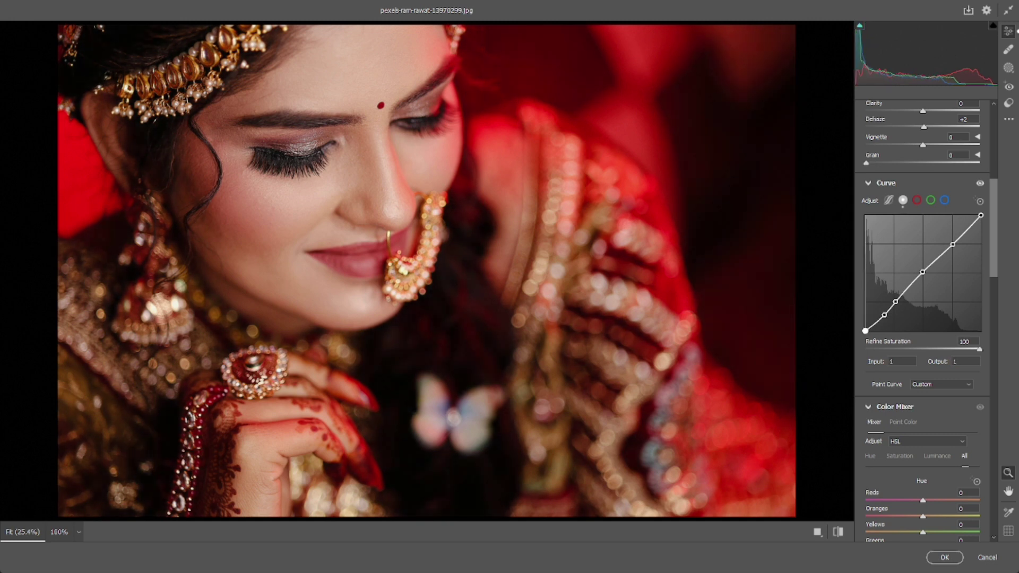
Step: Remove the extra deep-shadow curve points and toggle the curve off and on to compare
left_click(875, 323)
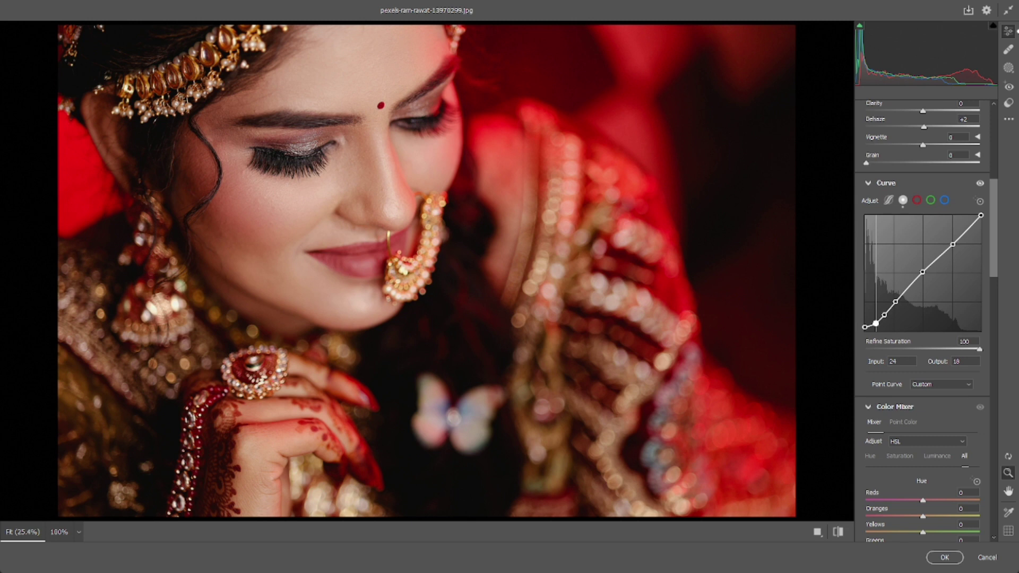
key("Delete")
left_click(876, 322)
key("Delete")
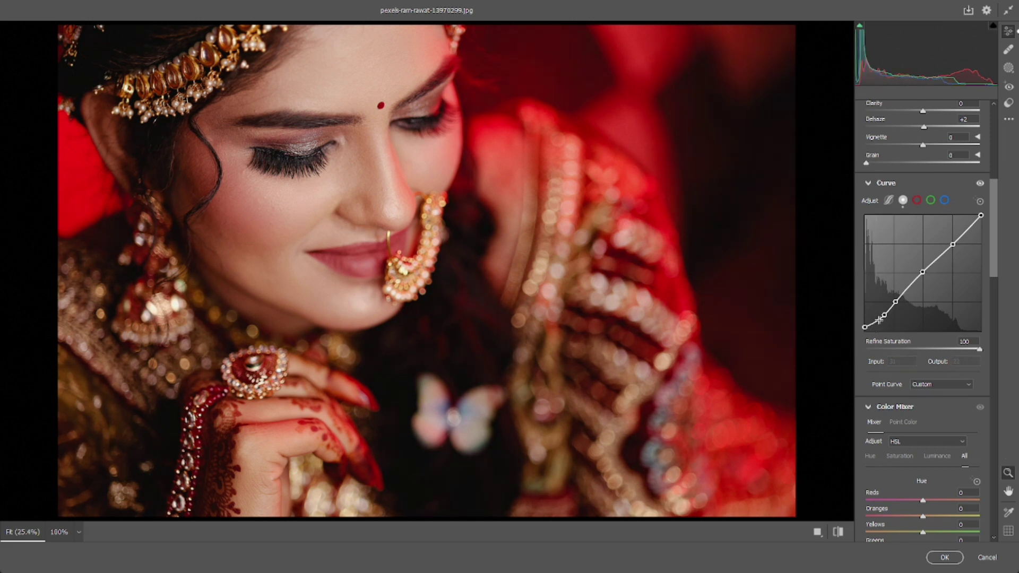
left_click(980, 183)
left_click(980, 183)
left_click(980, 183)
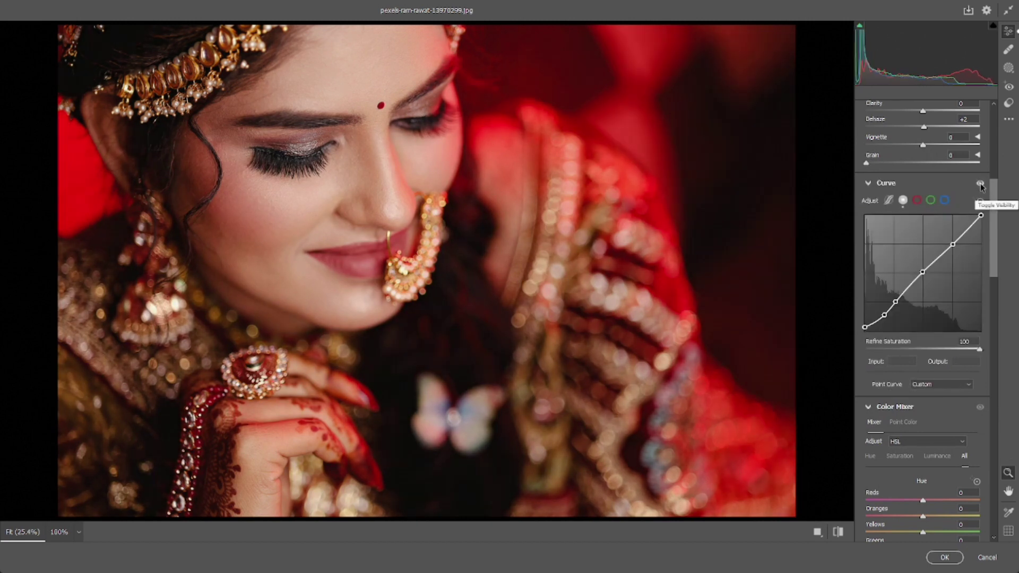
left_click(917, 200)
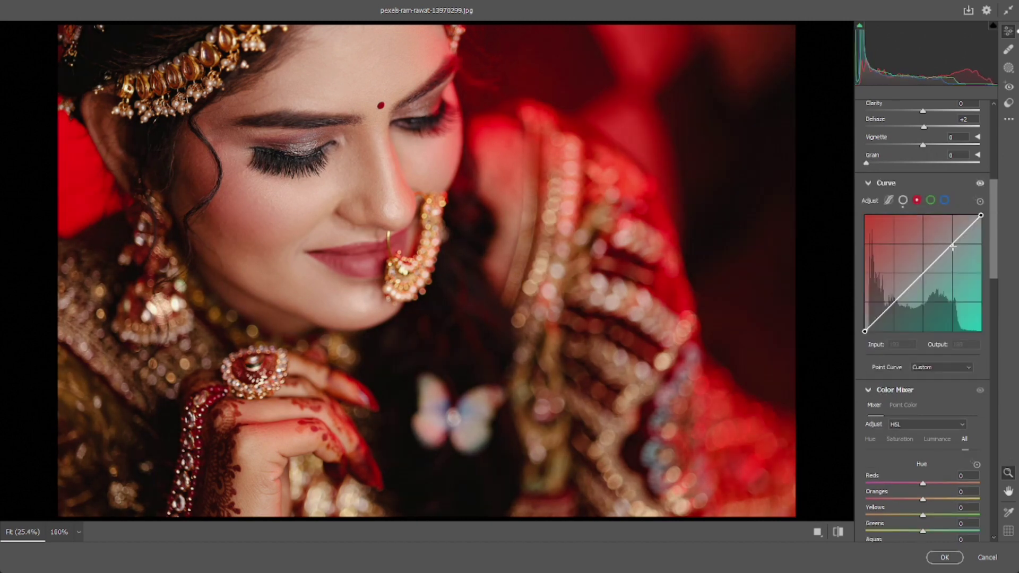
Step: Boost red in the highlights and add a midtone point on the red curve
left_click_drag(953, 246, 952, 242)
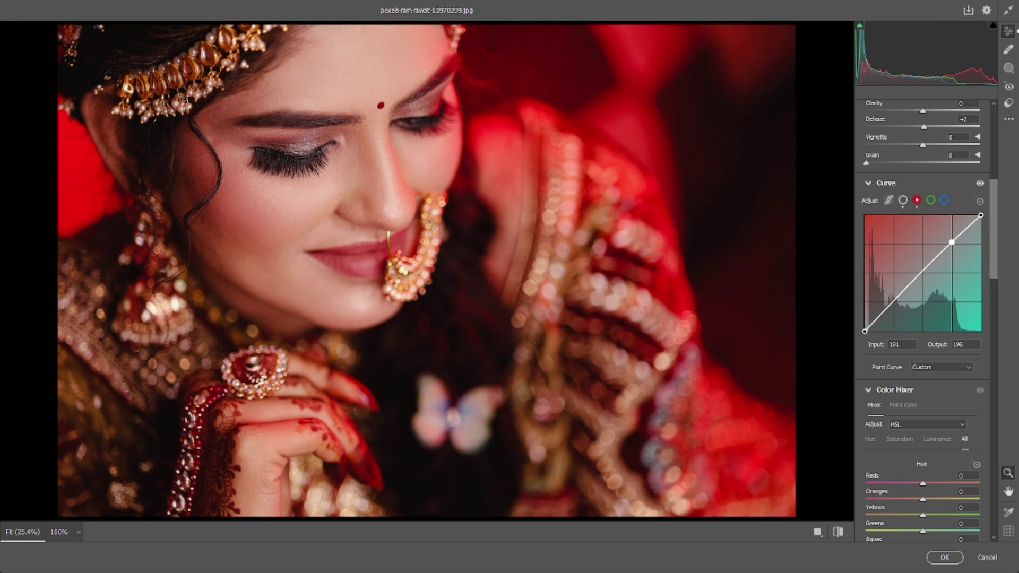
left_click(920, 271)
double_click(922, 271)
left_click(921, 271)
left_click_drag(904, 290, 896, 303)
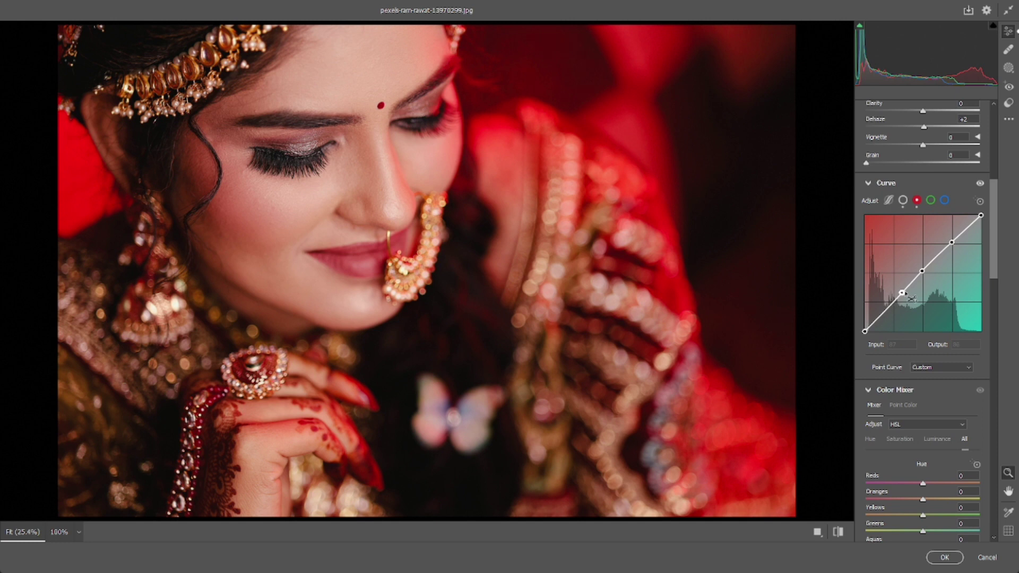
left_click(903, 292, "ctrl")
Step: Replace the red shadow point with lower-midtone and deep-shadow points
left_click(902, 295)
left_click_drag(902, 295, 892, 301)
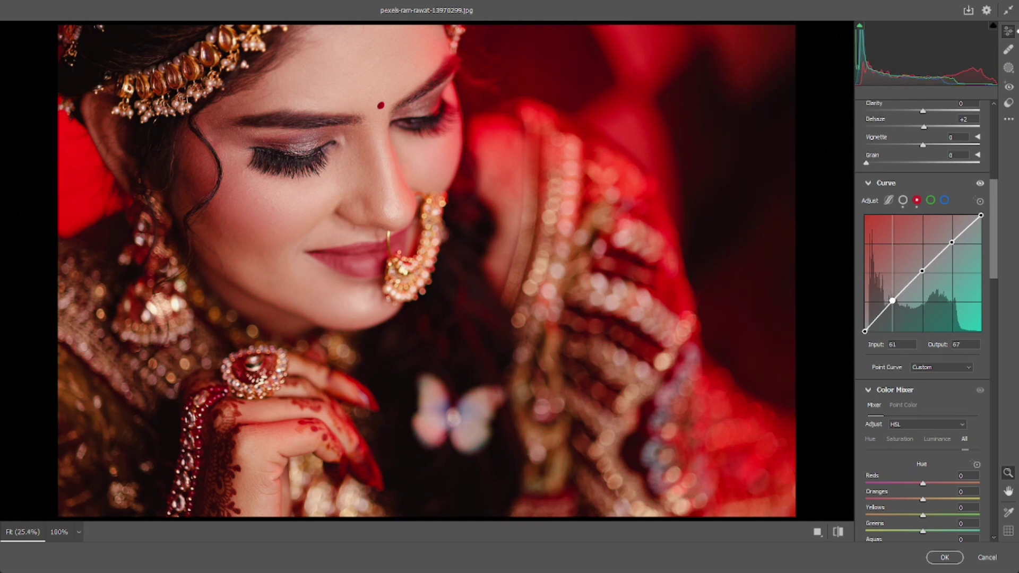
key("Delete")
left_click(893, 301)
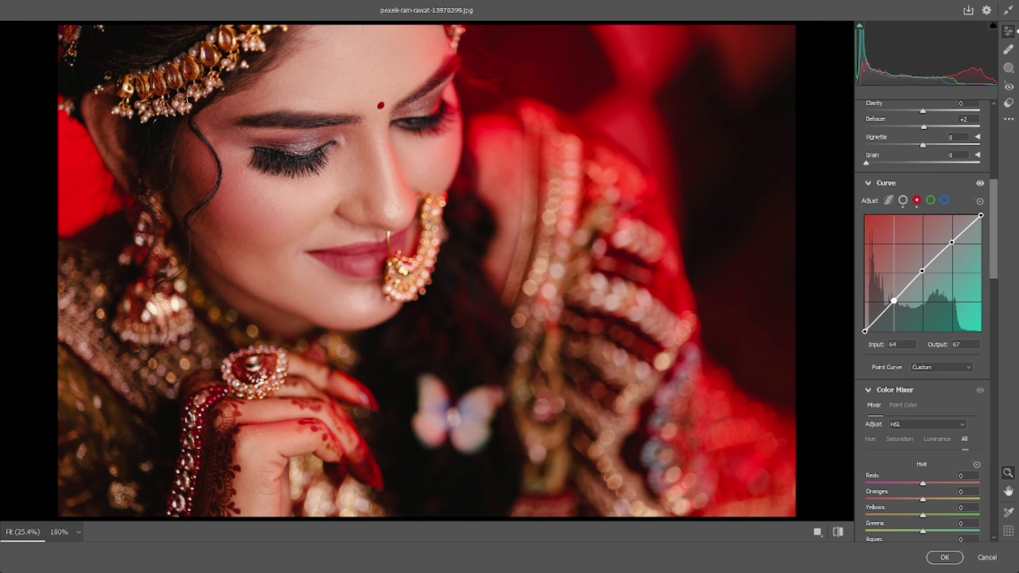
left_click(886, 311)
Step: Lower the red deep-shadow point slightly and lift the red black point to output 5
left_click_drag(886, 312, 879, 318)
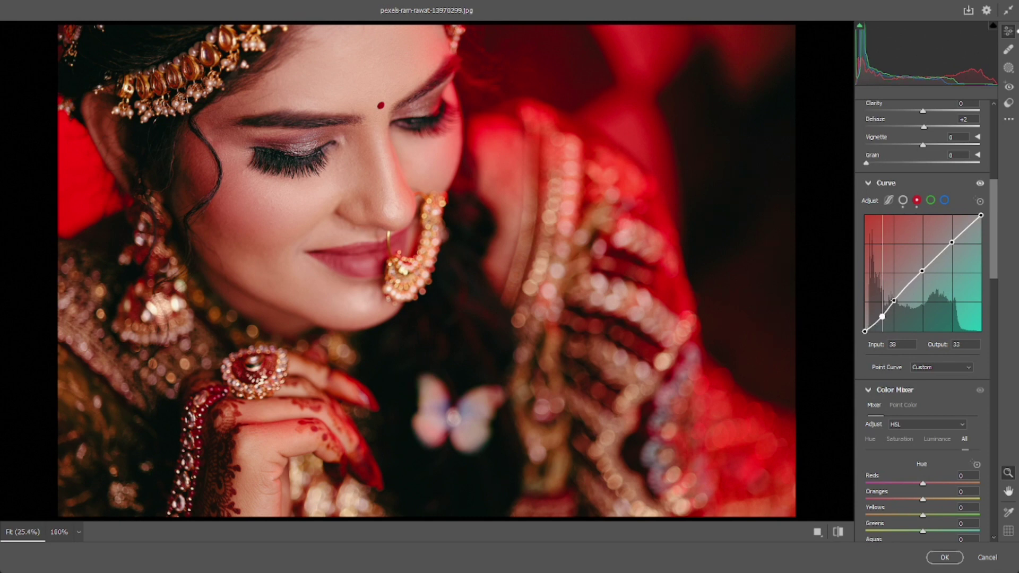
key("Down")
left_click_drag(865, 331, 865, 327)
key("Up")
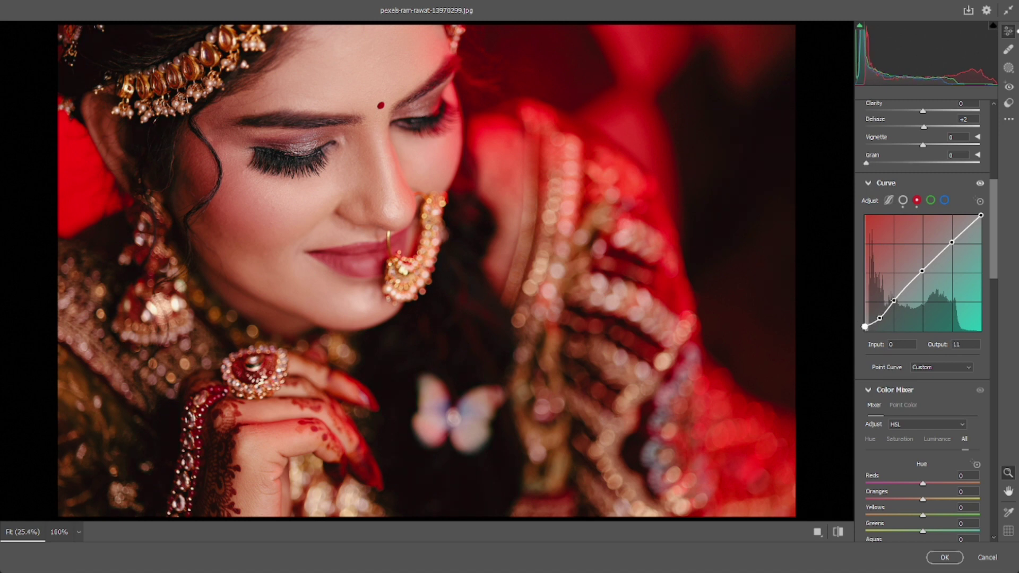
key("Down")
key("Down")
key("Down")
key("Down")
key("Down")
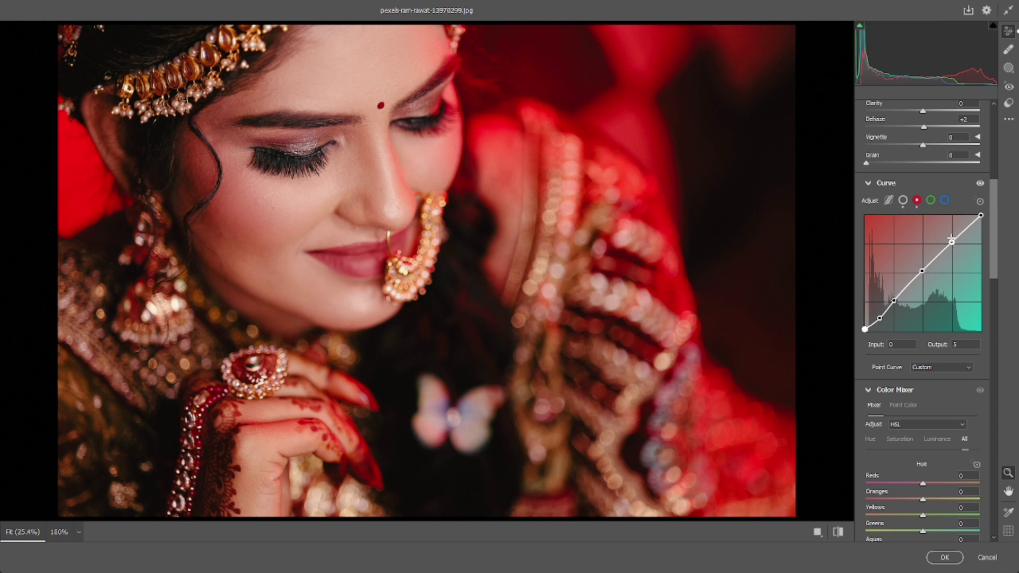
Step: Copy the red curve's channel settings and paste them into the green curve
left_click(931, 200)
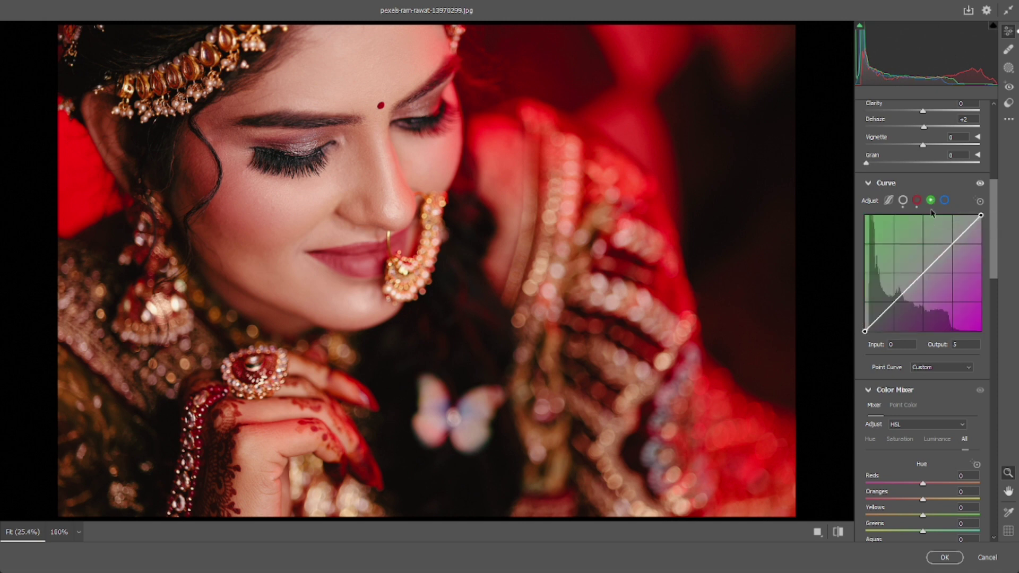
left_click(917, 200)
right_click(917, 201)
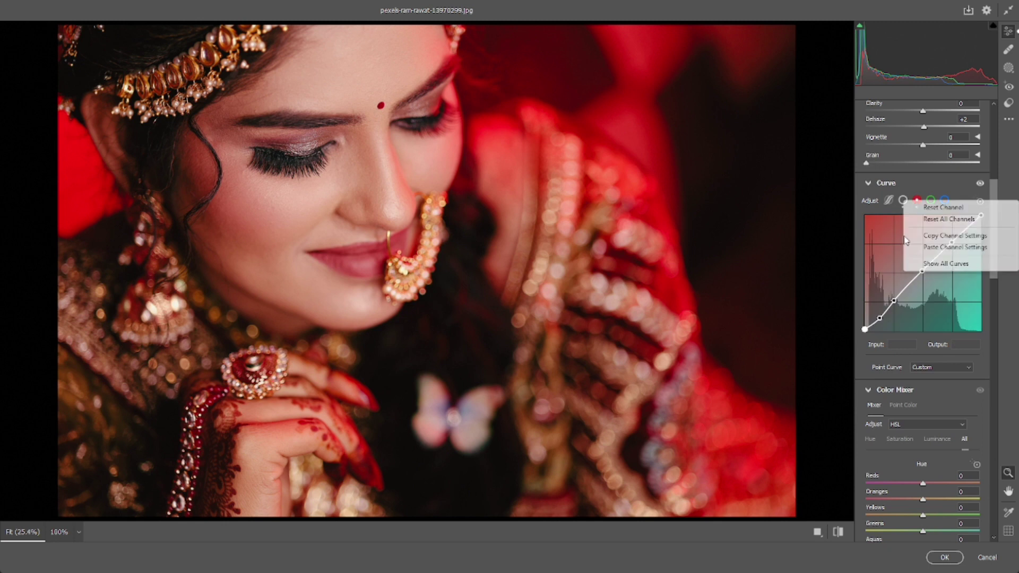
key("Escape")
left_click(931, 202)
right_click(931, 202)
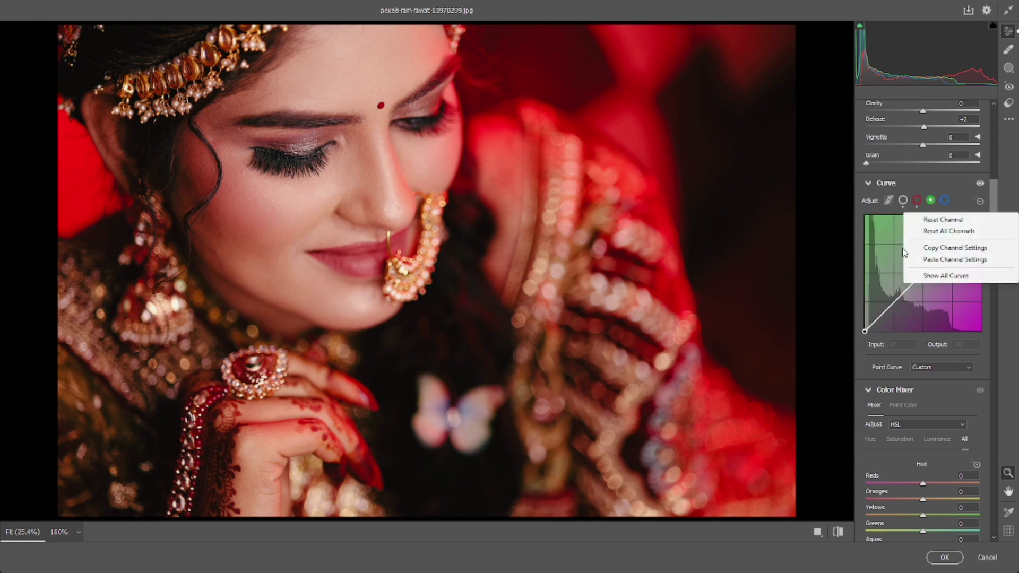
left_click(947, 259)
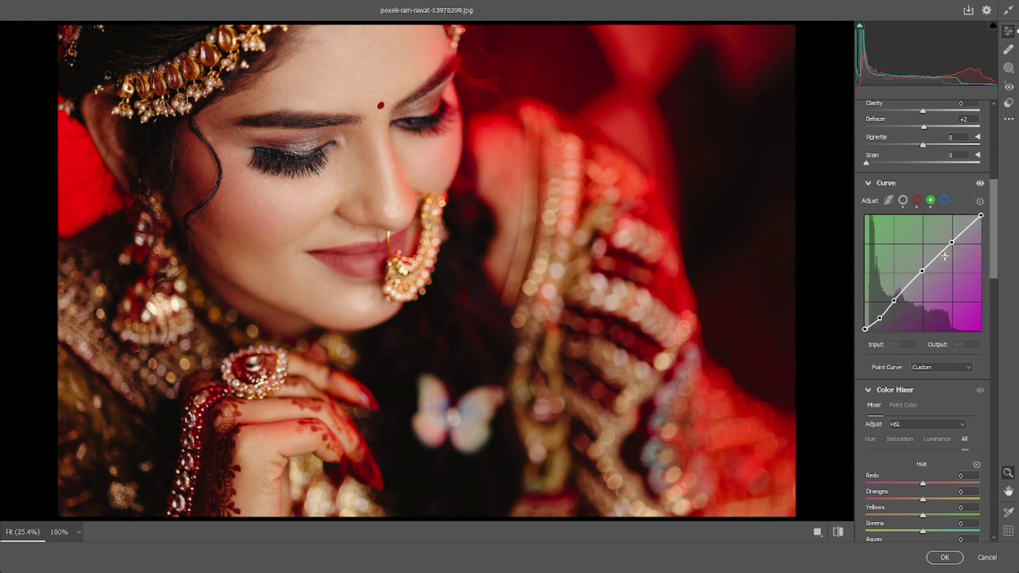
Step: Paste the red curve settings into the blue curve and toggle curves to compare
left_click(945, 200)
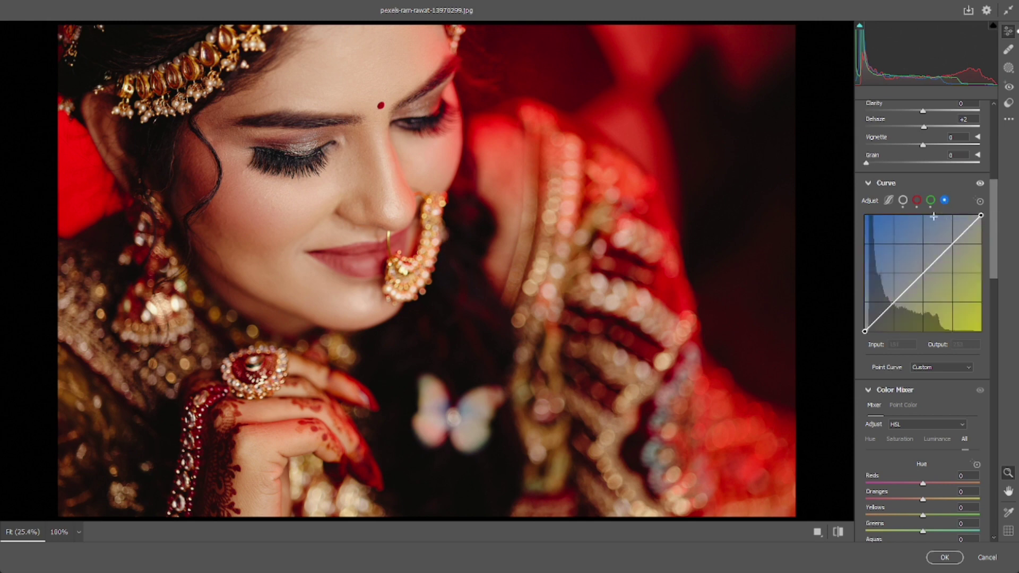
right_click(945, 200)
left_click(943, 244)
left_click(980, 183)
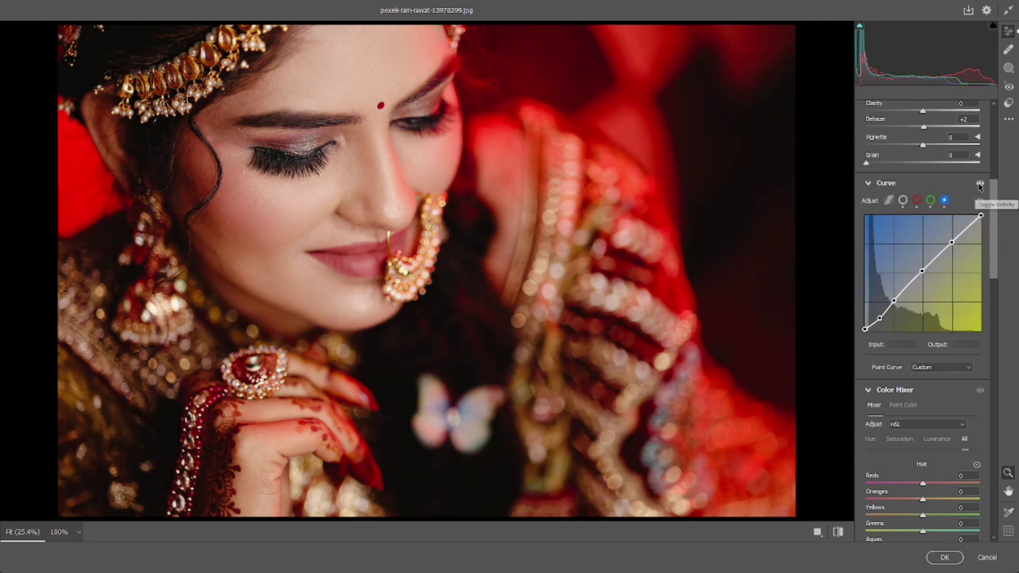
left_click(981, 183)
left_click(981, 183)
left_click(981, 183)
Step: Shift the reds hue toward orange and desaturate Yellows to -42 and Reds to -21
scroll(947, 250, "down", 5)
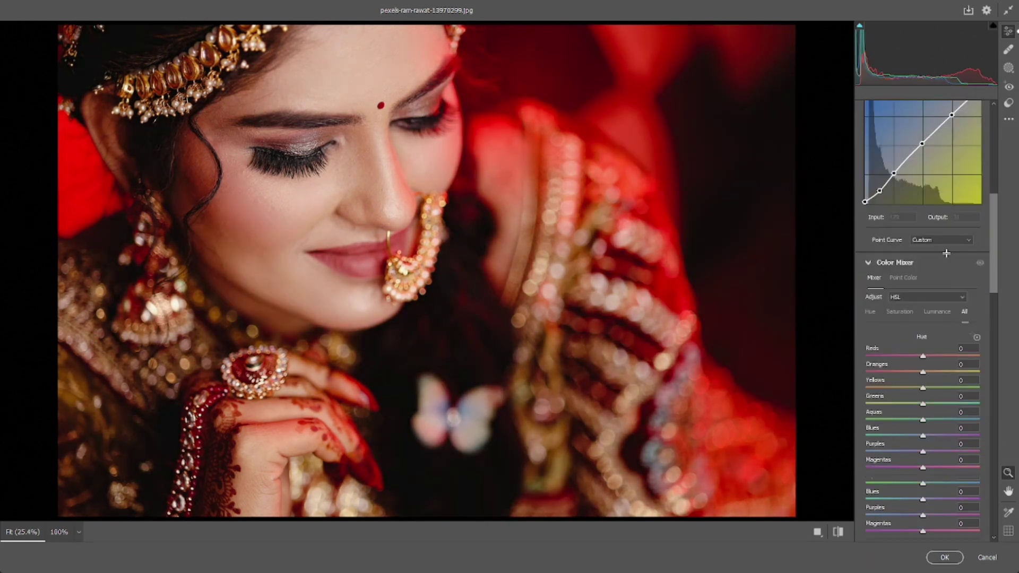
scroll(946, 259, "down", 5)
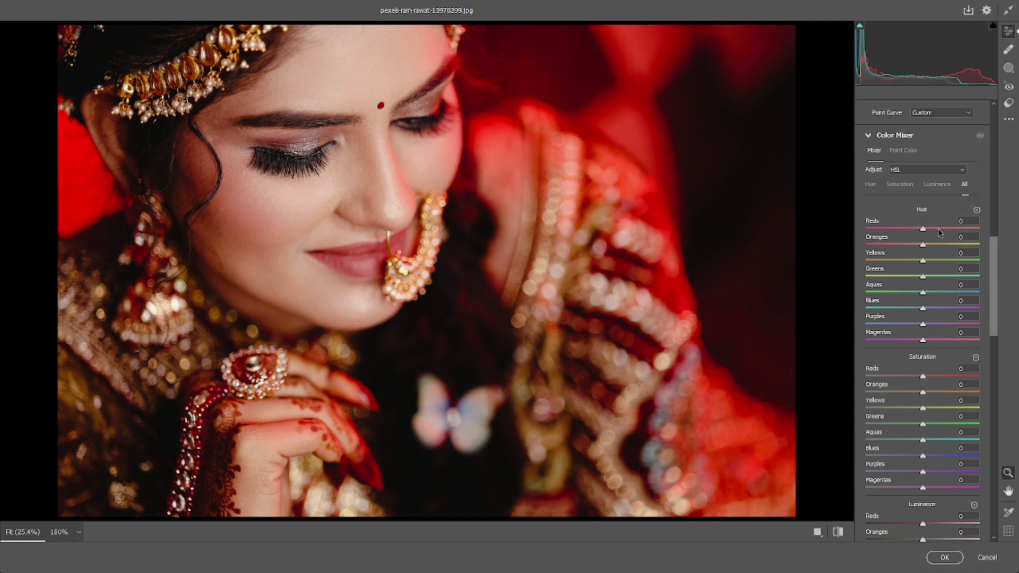
mouse_move(938, 229)
left_mouse_down()
mouse_move(928, 248)
mouse_move(877, 267)
left_mouse_up()
scroll(900, 268, "down", 3)
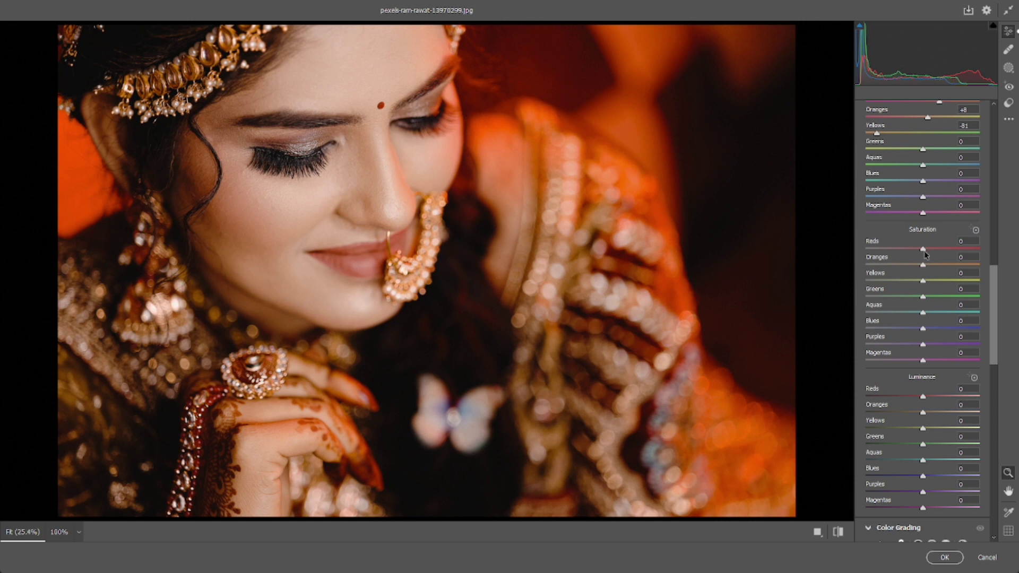
left_click_drag(924, 280, 900, 282)
left_click_drag(923, 248, 914, 252)
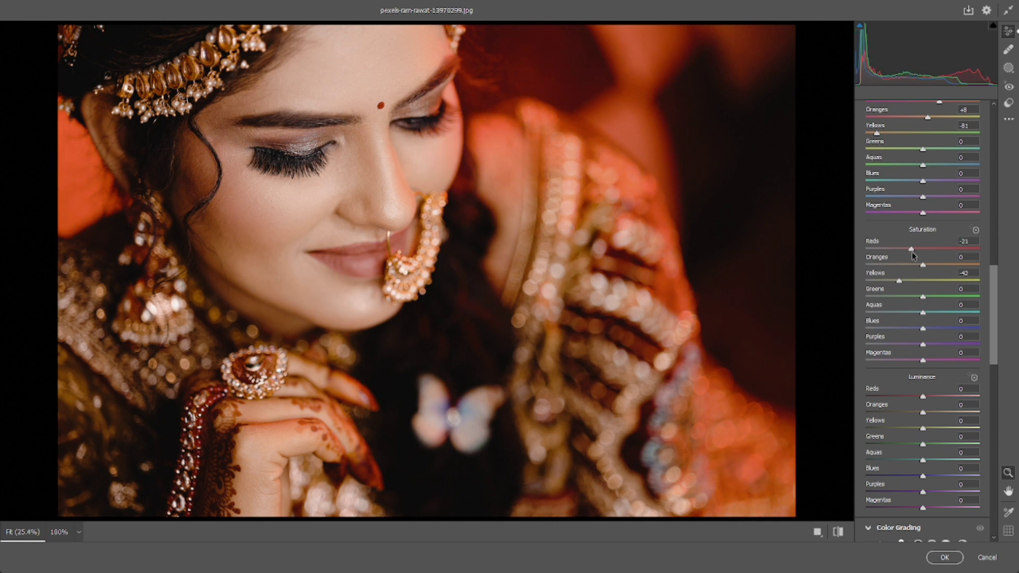
left_click_drag(912, 254, 918, 250)
Step: Cut Greens saturation to -23 and darken Reds luminance to -13 and Yellows to -14
scroll(918, 247, "down", 3)
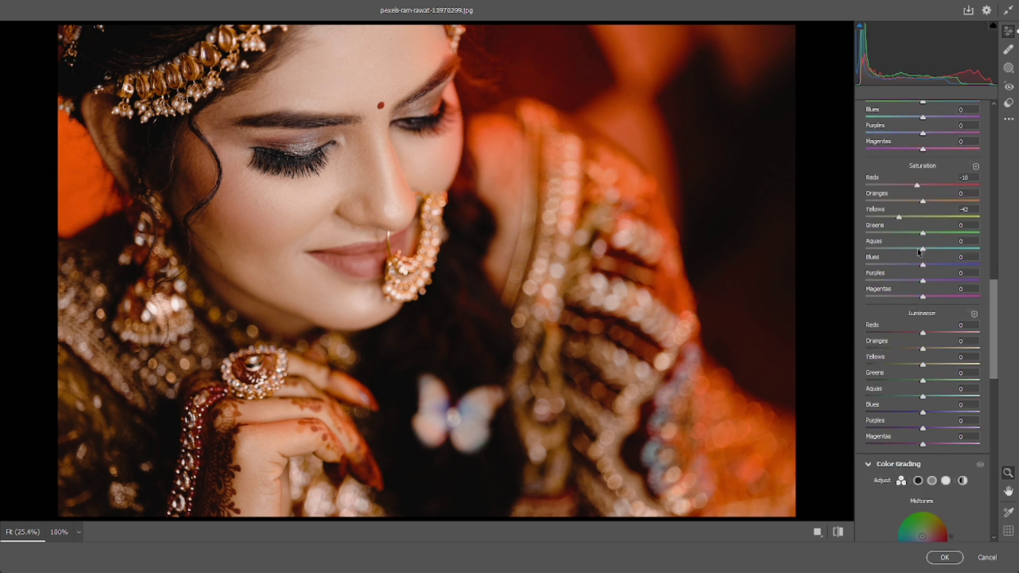
mouse_move(924, 232)
left_mouse_down()
mouse_move(909, 232)
mouse_move(903, 295)
mouse_move(914, 296)
left_mouse_up()
scroll(914, 287, "down", 2)
scroll(921, 260, "down", 2)
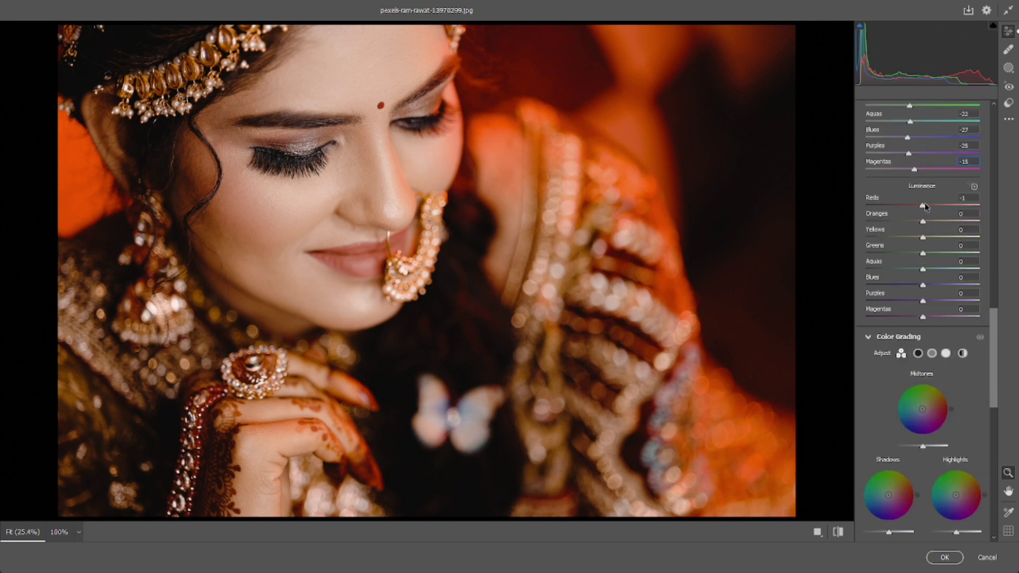
left_click_drag(924, 207, 919, 210)
left_click_drag(923, 238, 916, 240)
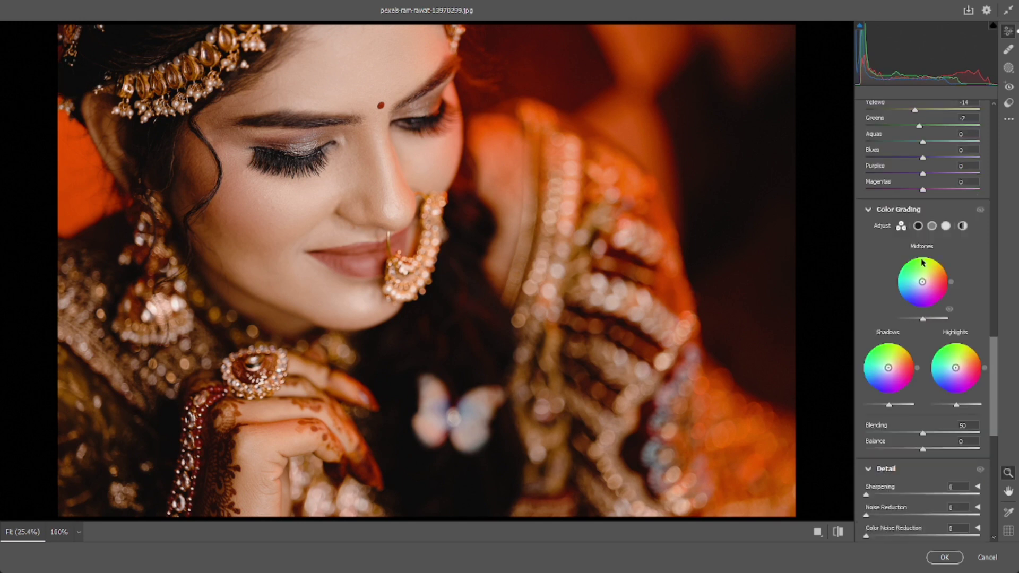
Step: Warm the midtones, tint shadows to hue 59/saturation 7 and highlights to hue 24/saturation 16
scroll(923, 260, "down", 2)
scroll(922, 260, "down", 2)
left_click(946, 163)
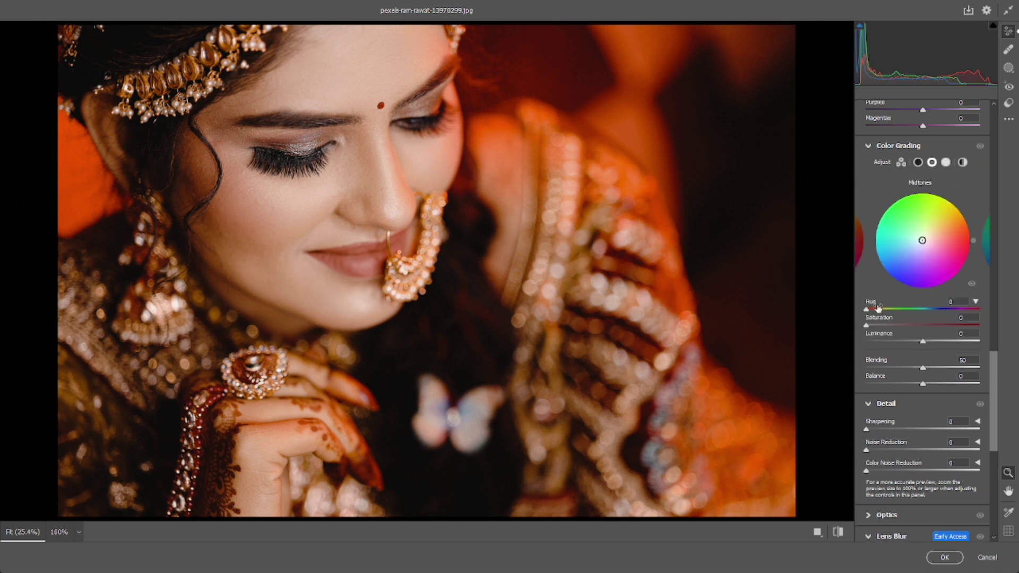
mouse_move(868, 310)
left_mouse_down()
mouse_move(880, 311)
mouse_move(883, 330)
left_mouse_up()
left_click(918, 162)
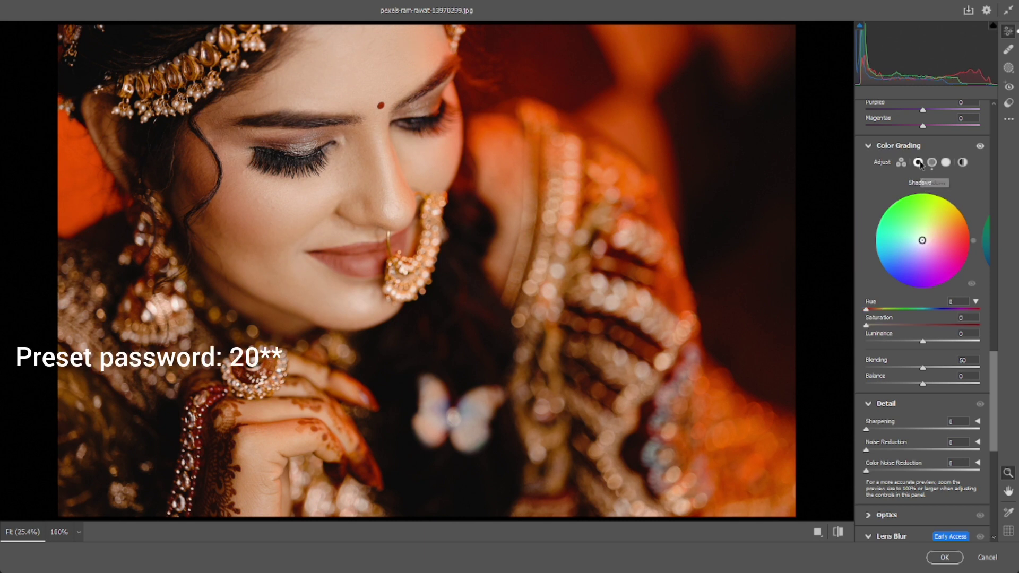
mouse_move(867, 309)
left_mouse_down()
mouse_move(885, 311)
mouse_move(875, 328)
left_mouse_up()
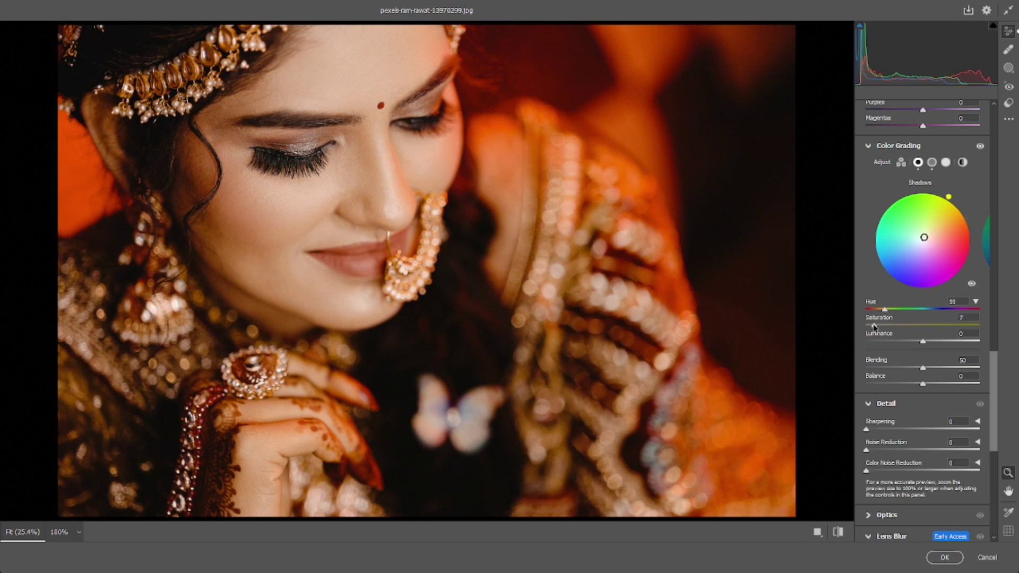
left_click(946, 162)
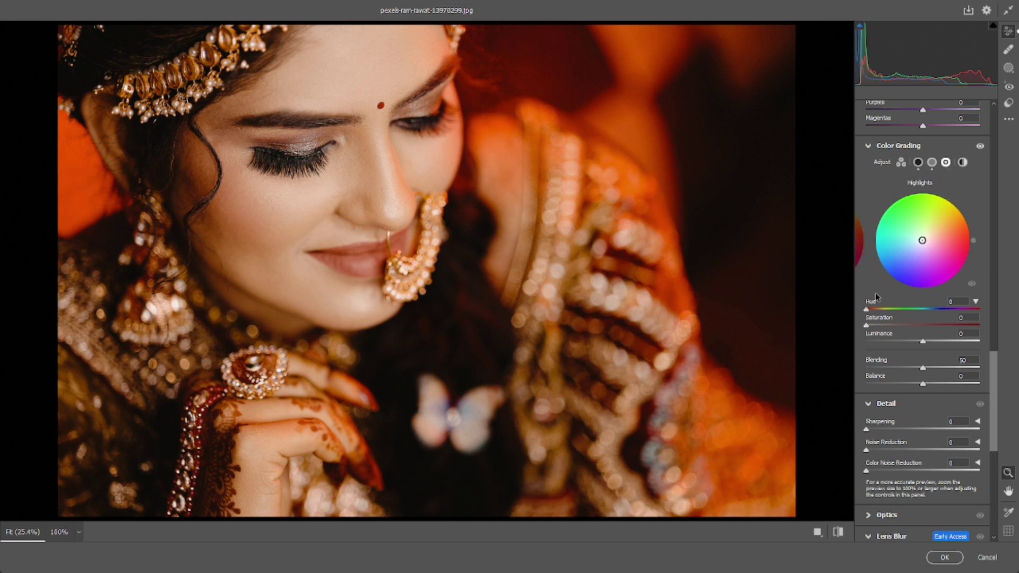
mouse_move(867, 314)
left_mouse_down()
mouse_move(876, 311)
mouse_move(881, 327)
left_mouse_up()
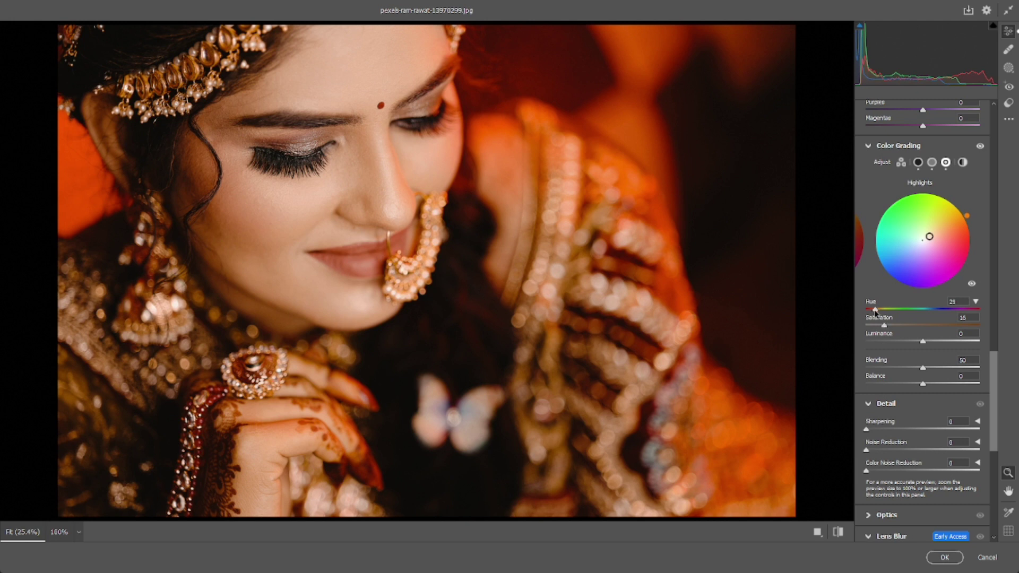
left_click_drag(875, 313, 873, 313)
Step: Set Sharpening 60, Noise Reduction 20 and Color Noise Reduction 21
scroll(894, 316, "down", 3)
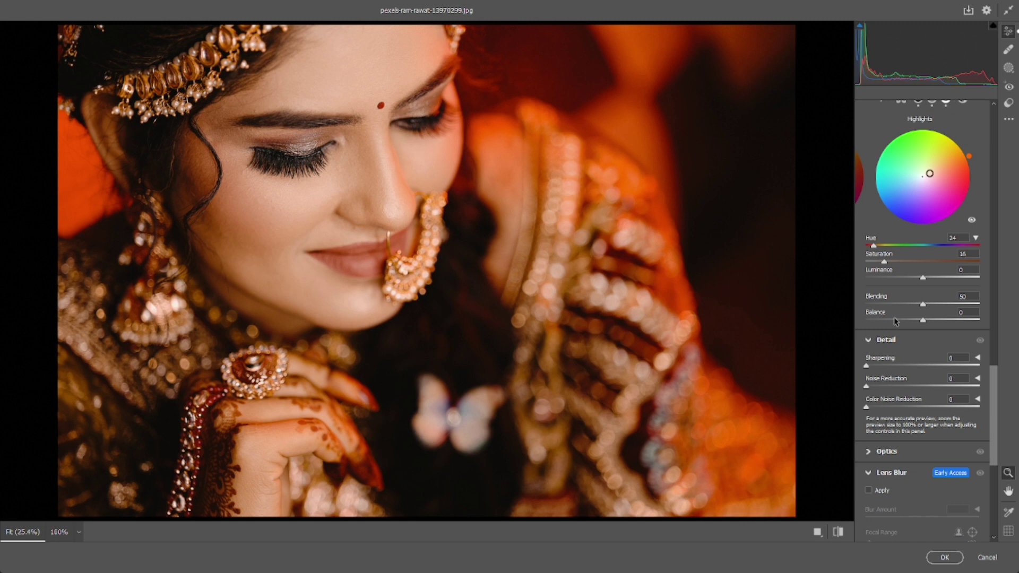
left_click(892, 366)
left_click_drag(902, 369, 904, 375)
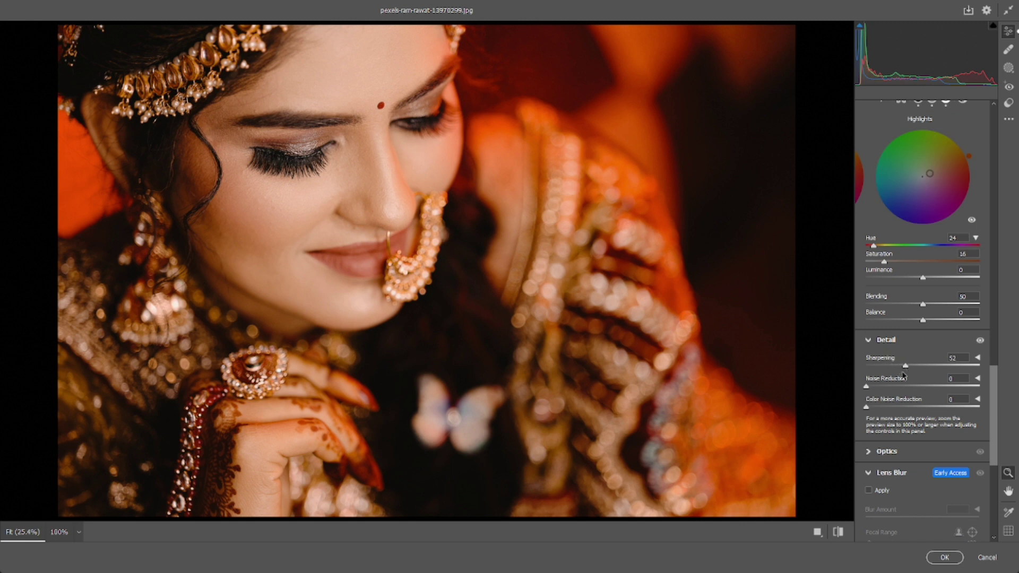
left_click(888, 386)
left_click(890, 407)
Step: Darken the shadows colour-grade luminance to -10
scroll(924, 254, "up", 3)
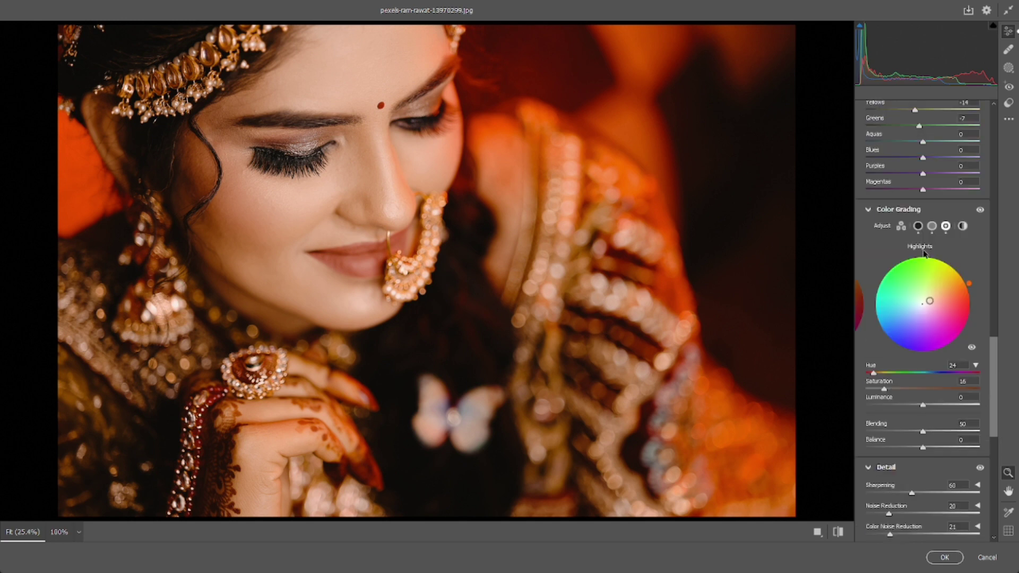
left_click(918, 227)
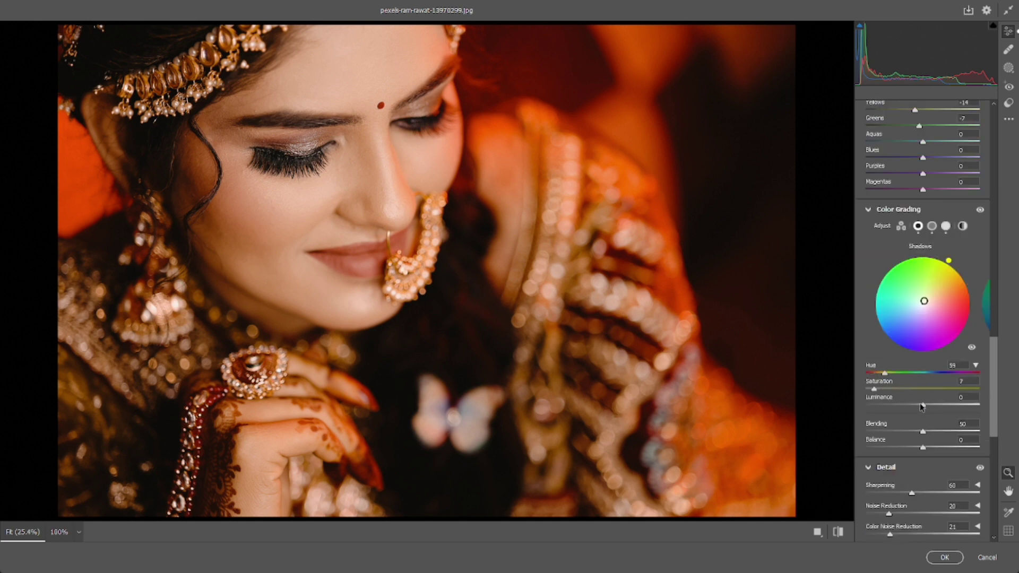
left_click_drag(923, 405, 918, 407)
Step: Set the global colour grade to hue 190 and saturation 7
left_click(962, 226)
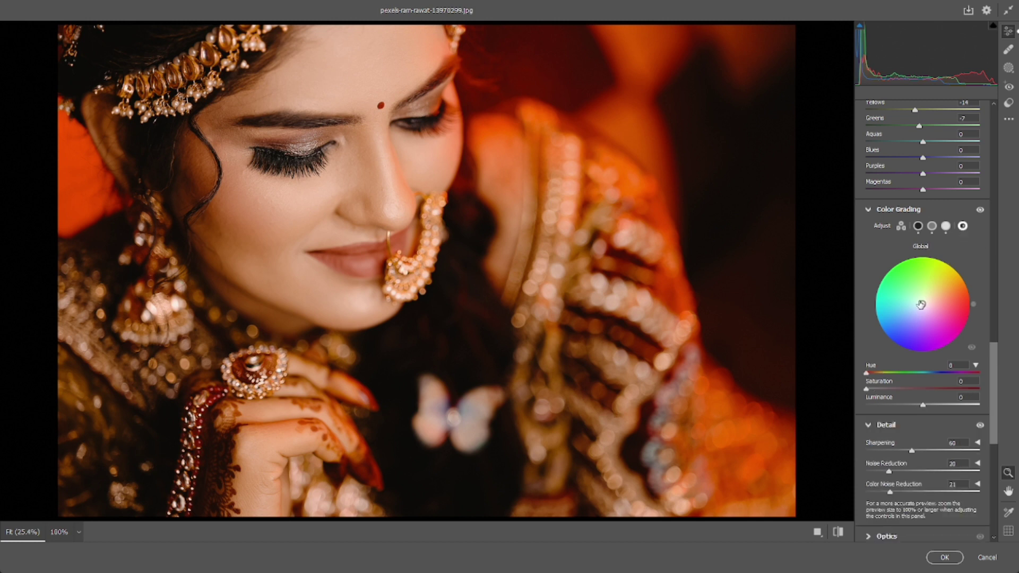
left_click_drag(867, 374, 927, 364)
mouse_move(866, 389)
left_mouse_down()
mouse_move(876, 393)
mouse_move(867, 391)
left_mouse_up()
left_click_drag(925, 373, 926, 375)
left_click_drag(867, 390, 874, 391)
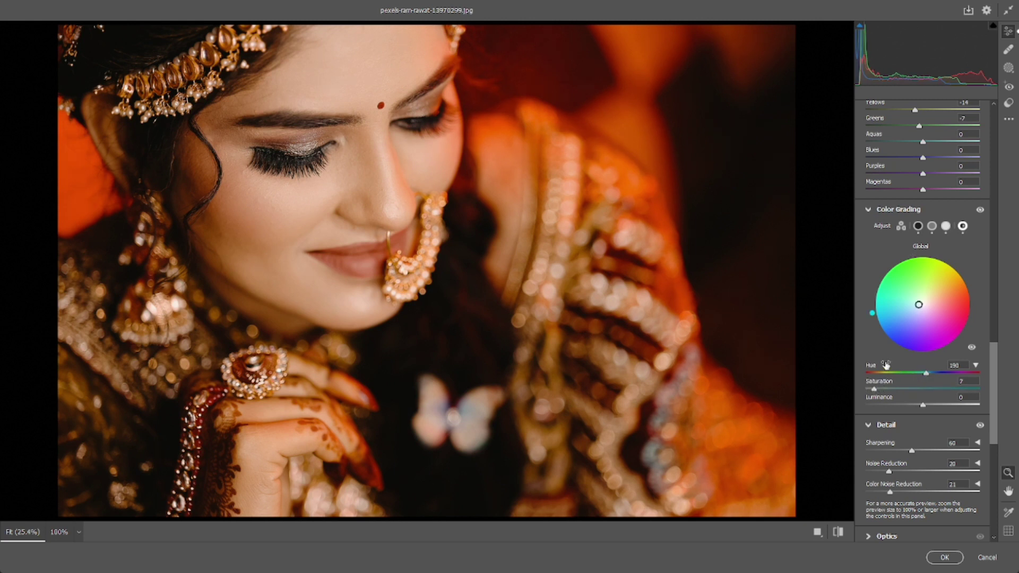
Step: Compare the graded portrait against the default settings
scroll(892, 361, "down", 3)
scroll(900, 349, "down", 2)
scroll(904, 327, "down", 3)
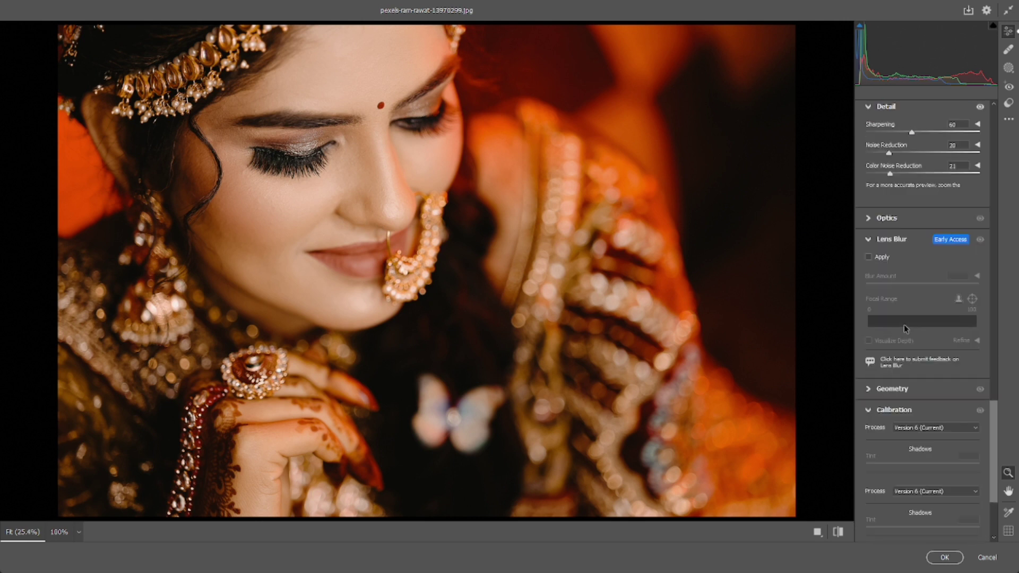
scroll(906, 328, "down", 3)
scroll(907, 329, "down", 1)
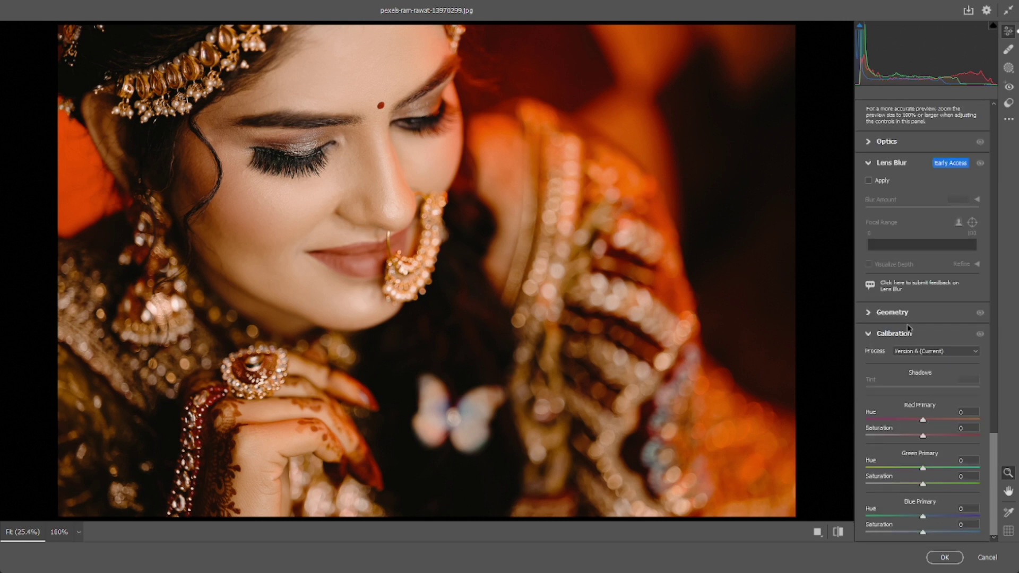
scroll(908, 330, "up", 5)
scroll(903, 361, "up", 4)
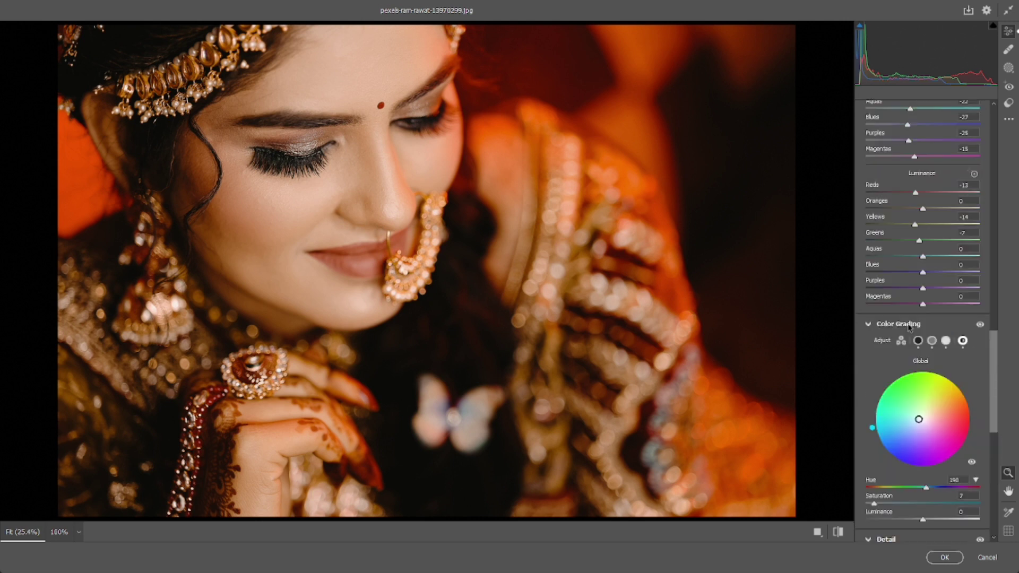
left_click(838, 532)
Step: Flip between the edited orange look and the unedited photo to compare
left_click(838, 532)
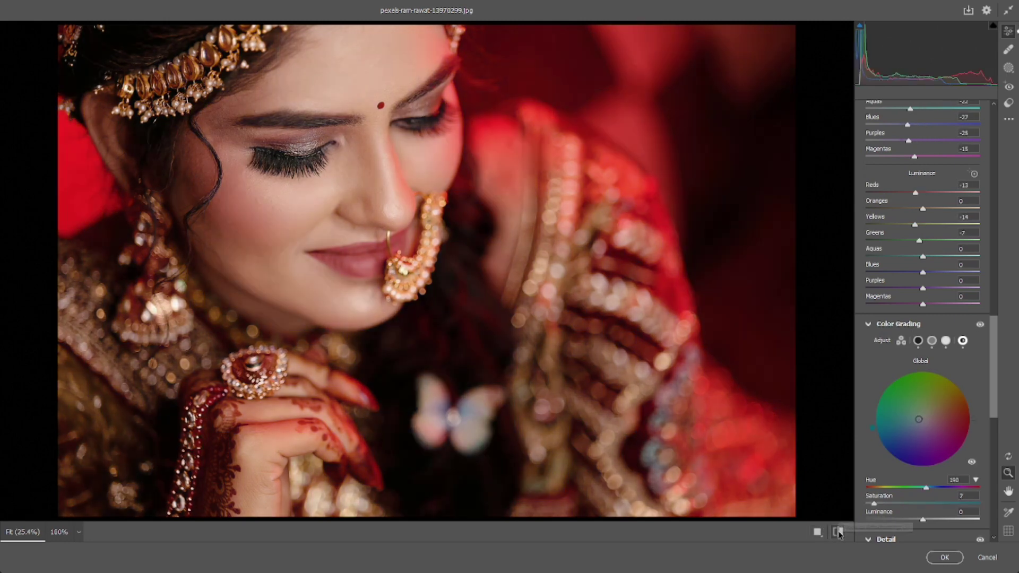
left_click(838, 532)
left_click(838, 532)
left_click(838, 532)
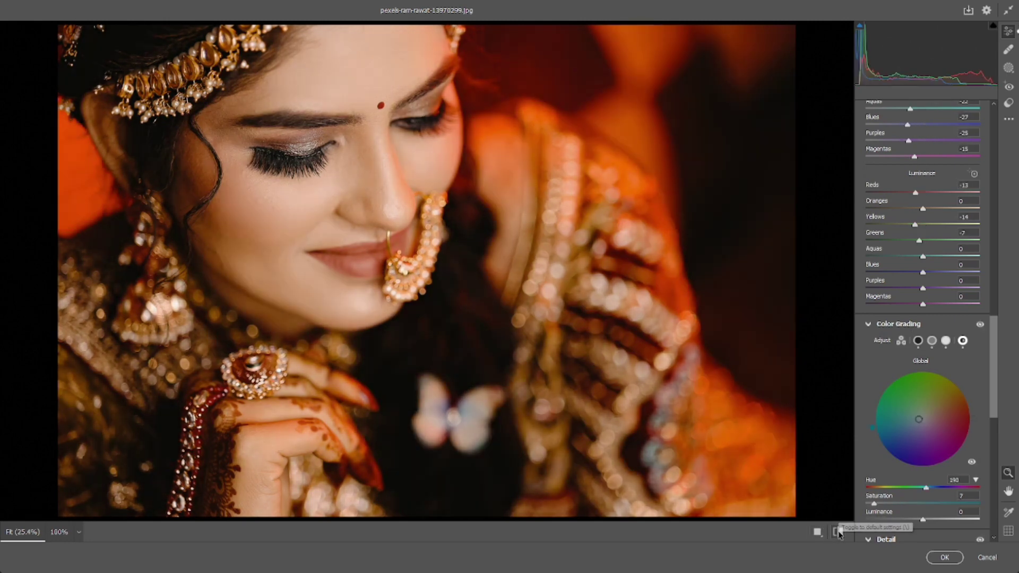
left_click(839, 532)
left_click(839, 531)
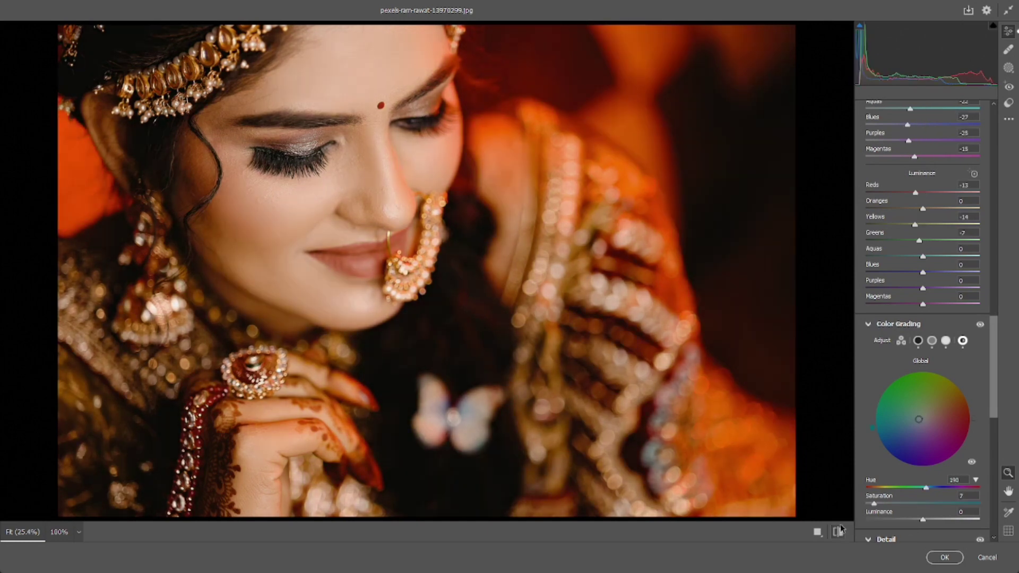
scroll(951, 358, "down", 2)
scroll(951, 358, "up", 5)
scroll(956, 360, "up", 4)
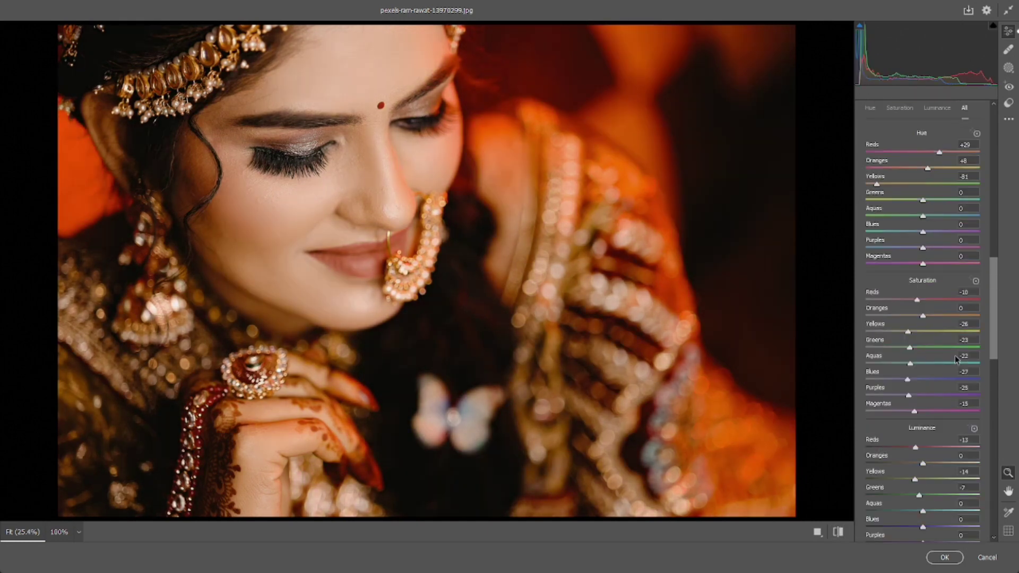
scroll(929, 311, "up", 2)
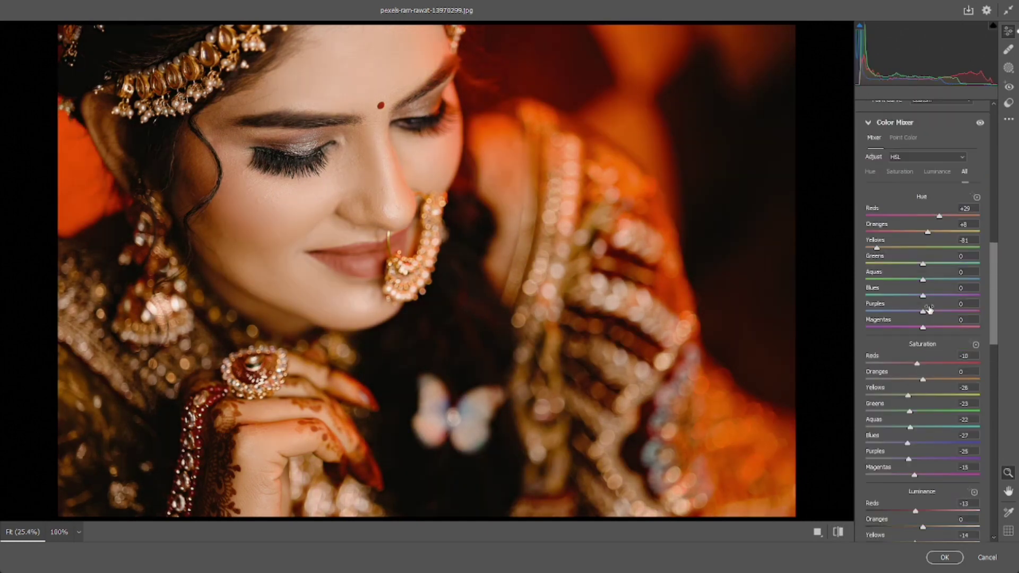
Step: Reset the Yellows hue to 0, set Reds hue to +24, and compare against defaults
double_click(875, 248)
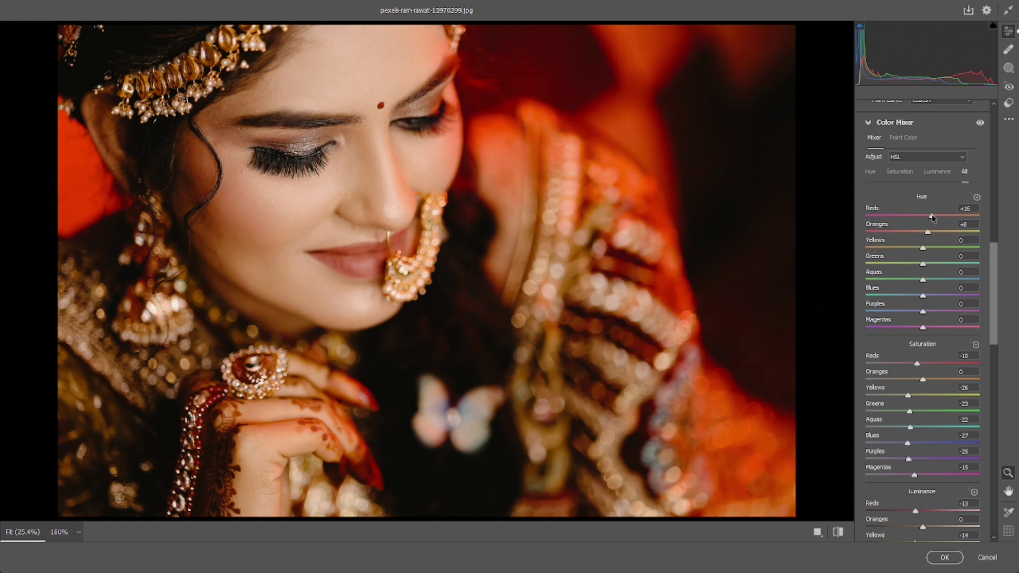
left_click_drag(940, 217, 940, 218)
left_click(839, 532)
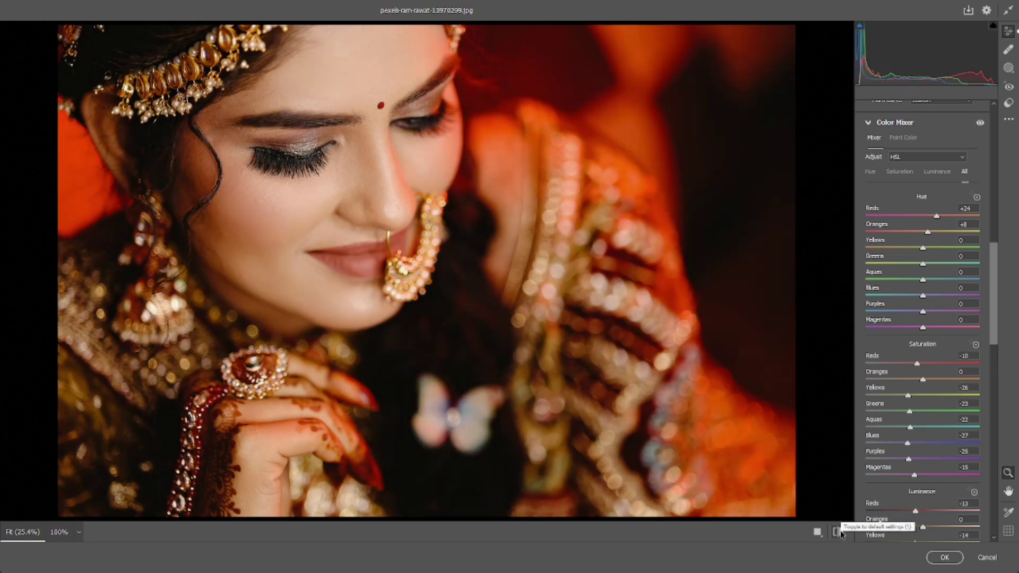
left_click(839, 532)
left_click(839, 532)
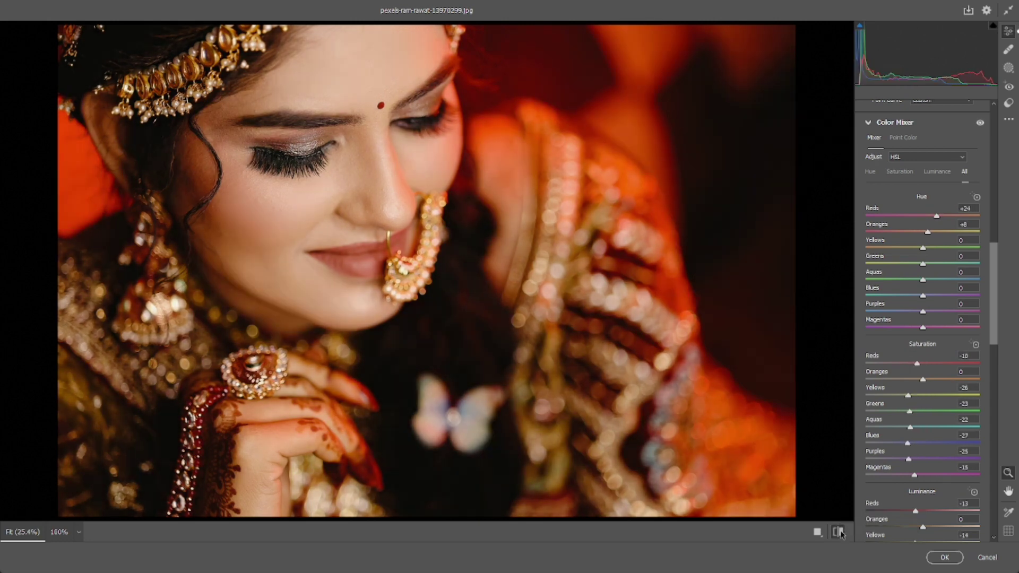
left_click(838, 532)
left_click(840, 532)
scroll(924, 366, "down", 3)
scroll(916, 365, "down", 2)
scroll(915, 366, "down", 2)
scroll(916, 365, "up", 4)
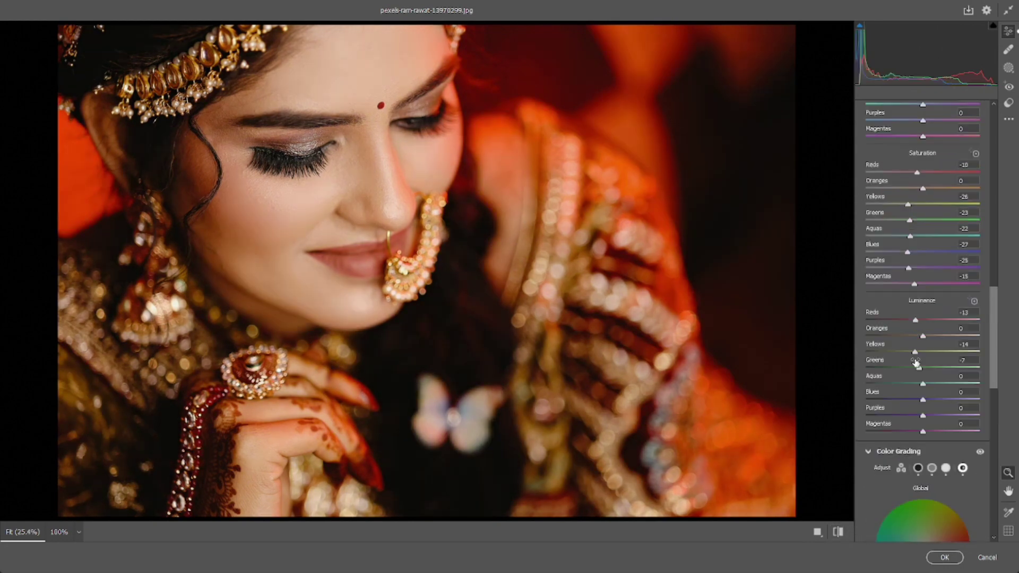
scroll(916, 362, "up", 3)
scroll(917, 363, "up", 3)
scroll(917, 363, "up", 2)
scroll(916, 363, "up", 2)
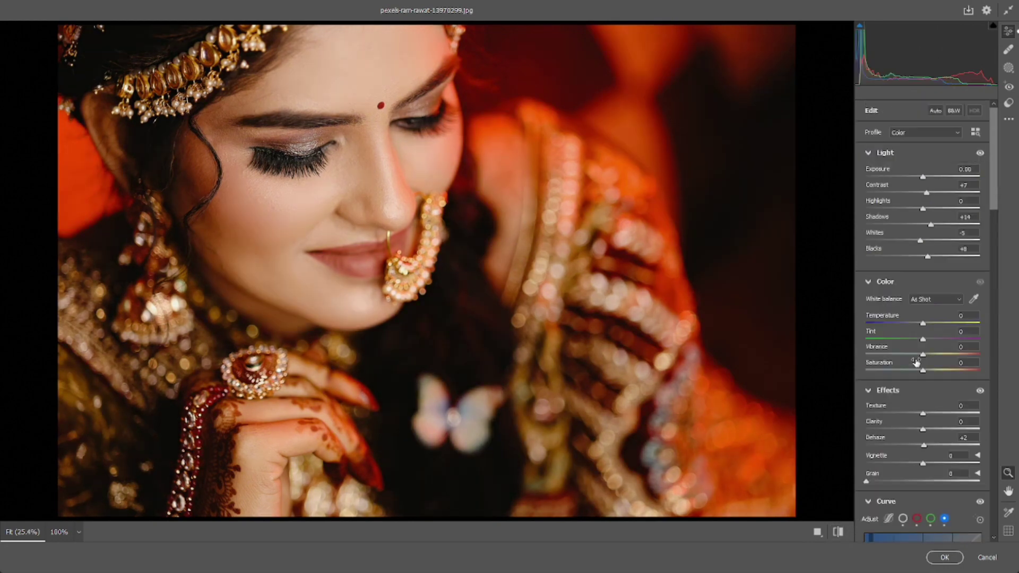
scroll(916, 362, "down", 3)
scroll(916, 363, "down", 3)
scroll(916, 363, "down", 3)
scroll(916, 362, "down", 3)
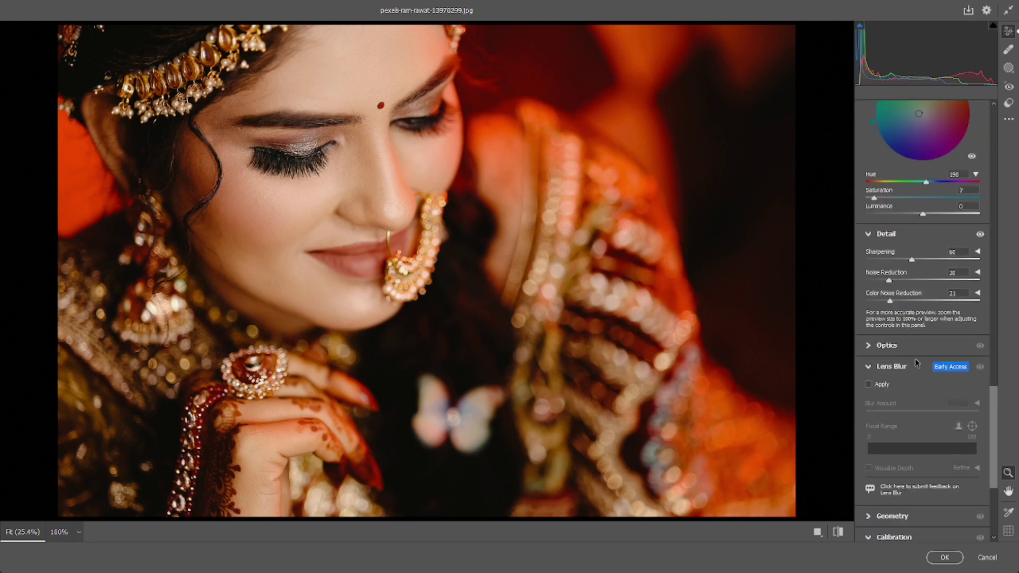
scroll(916, 351, "down", 3)
Step: Set Calibration primary hues to Red +8, Green +16 and Blue -14
scroll(916, 351, "down", 2)
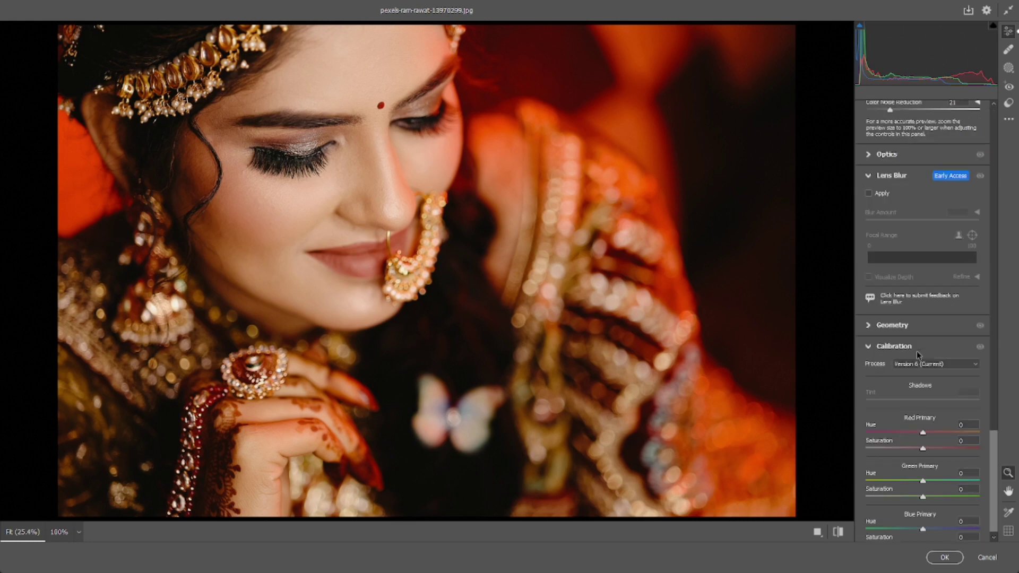
left_click_drag(923, 434, 928, 437)
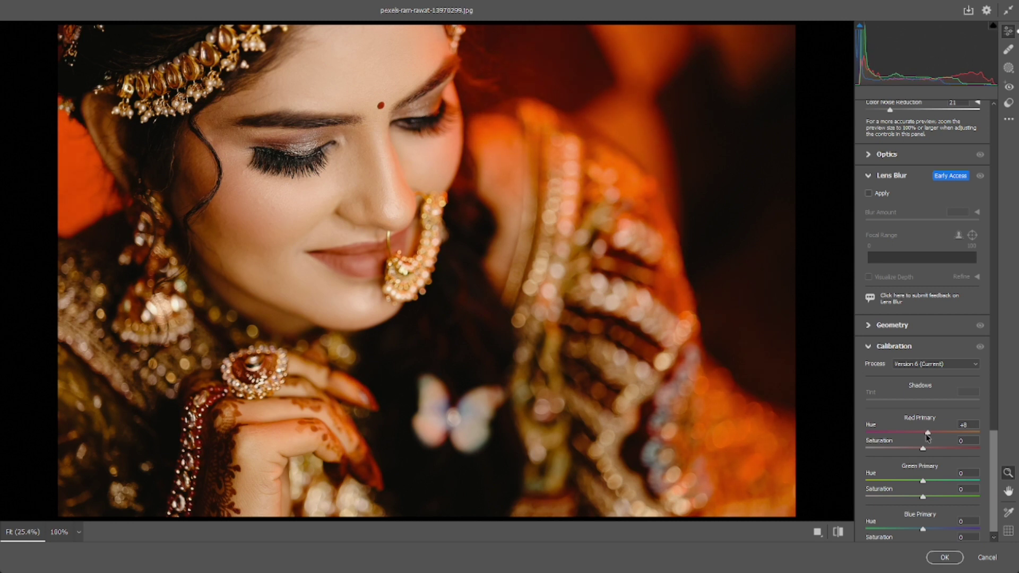
mouse_move(924, 481)
left_mouse_down()
mouse_move(913, 481)
mouse_move(931, 484)
left_mouse_up()
scroll(924, 513, "down", 1)
left_click_drag(925, 519, 914, 518)
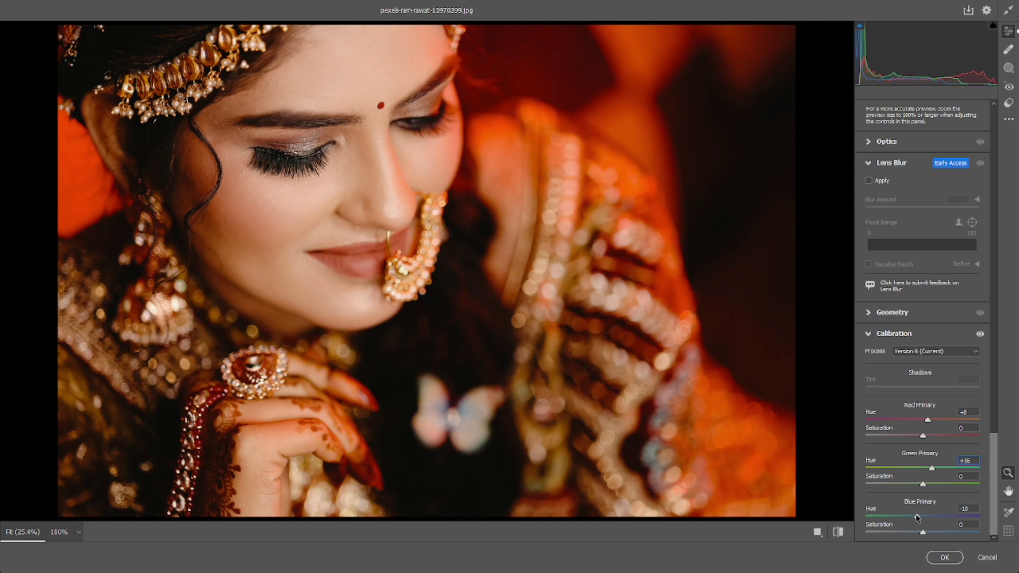
Step: Compare the warm grade against the default settings, then apply it to the portrait
left_click(843, 532)
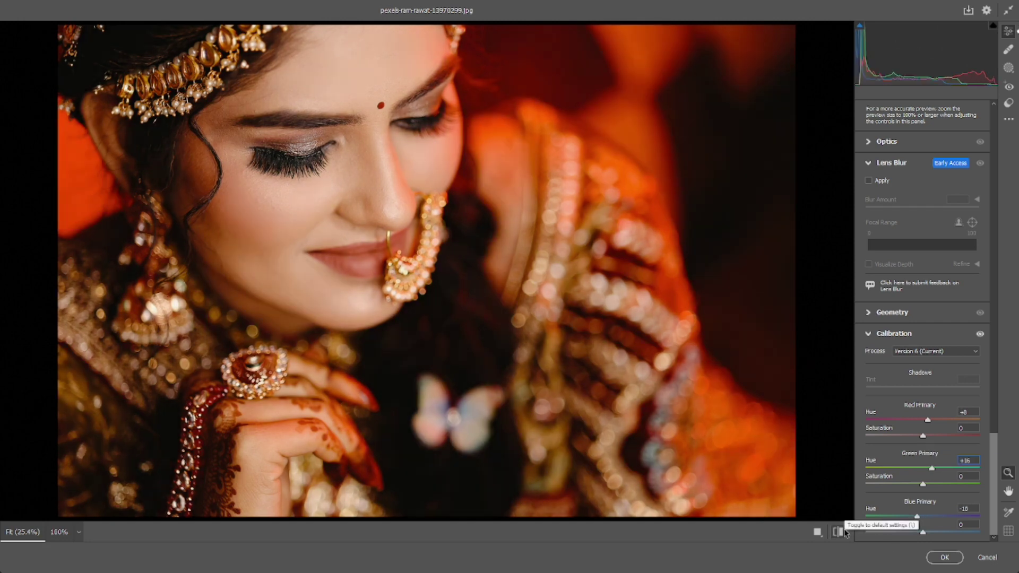
left_click(843, 532)
left_click(844, 532)
left_click(844, 532)
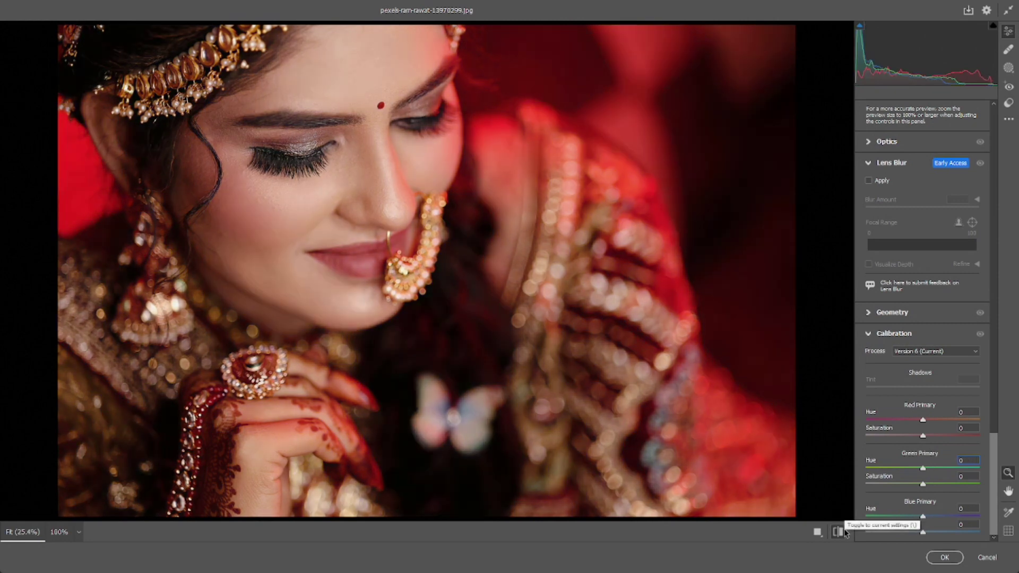
left_click(843, 533)
left_click(844, 532)
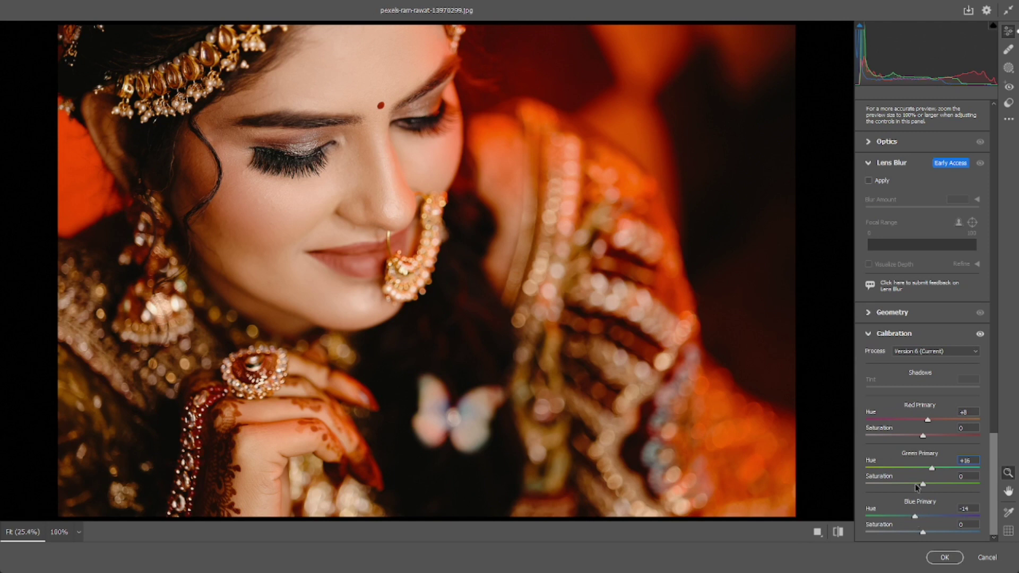
left_click(944, 557)
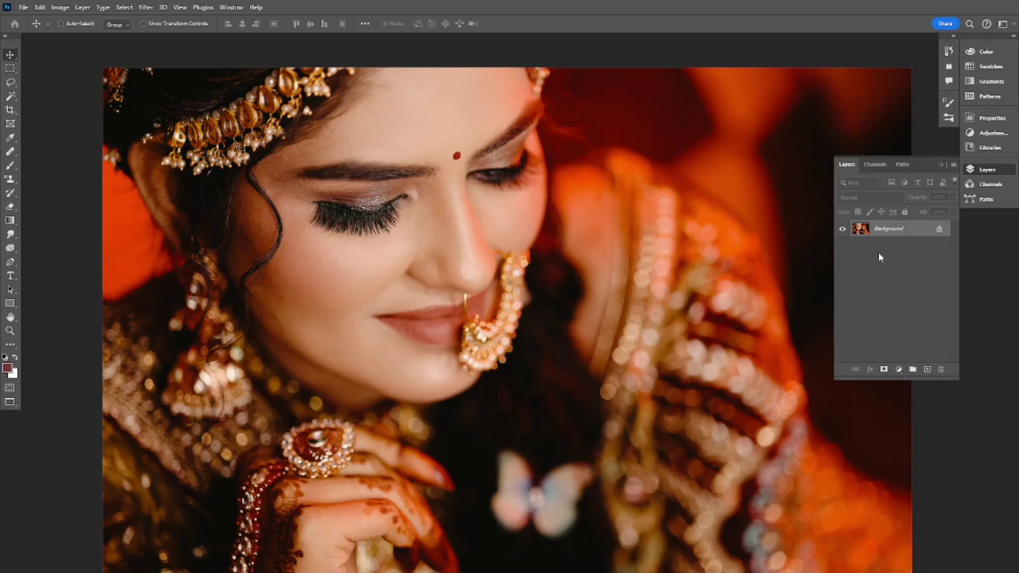
Step: Duplicate the Background layer, delete the stray empty layer, and invert the copy's colours
key("ctrl+j")
left_click(927, 370)
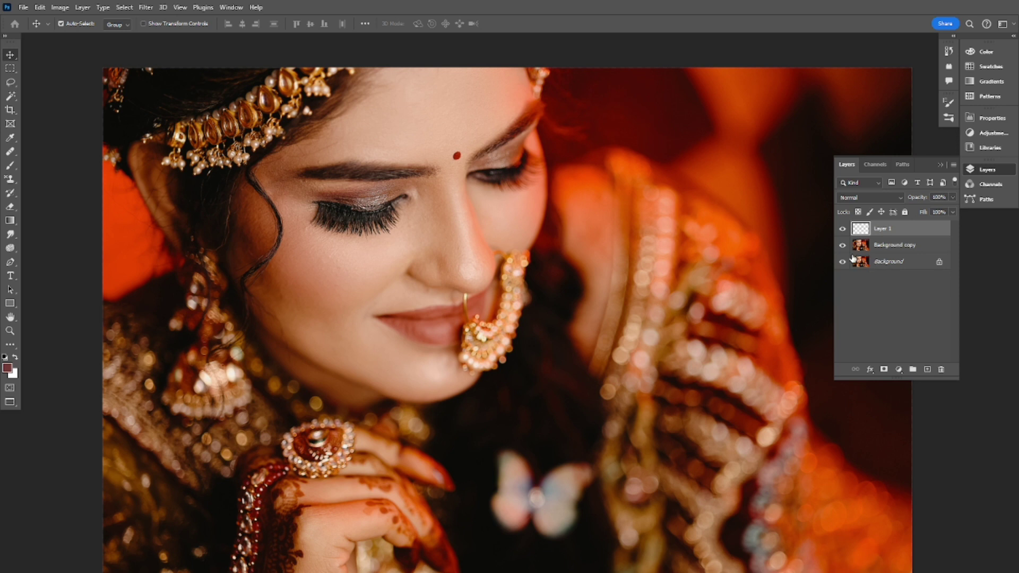
key("ctrl+i")
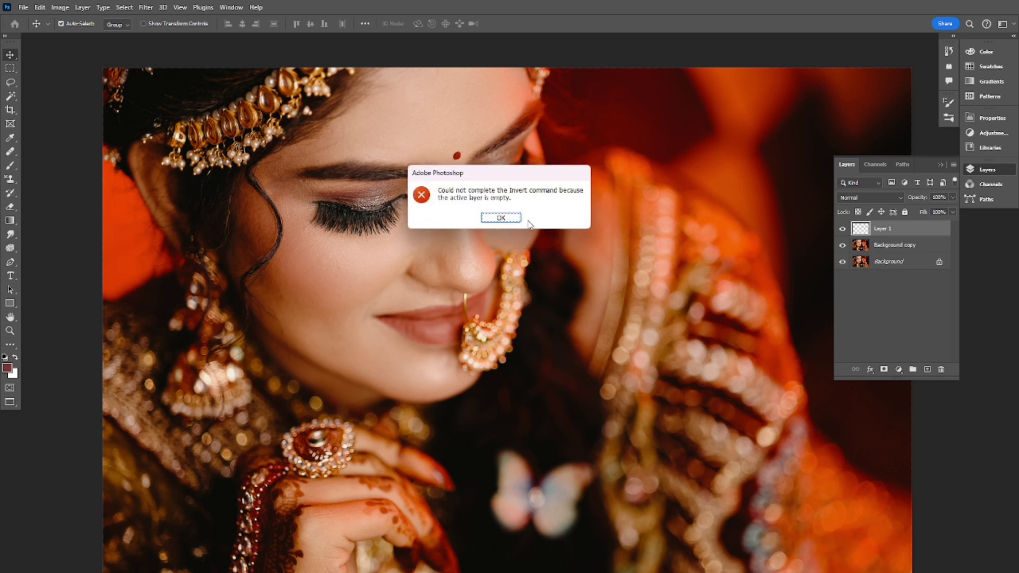
left_click(507, 218)
key("Delete")
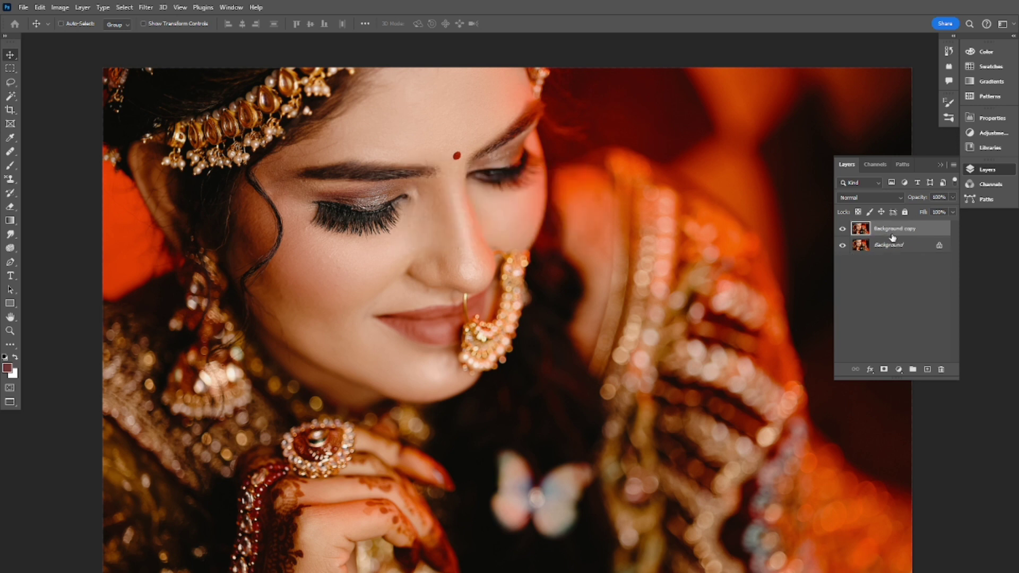
key("ctrl+i")
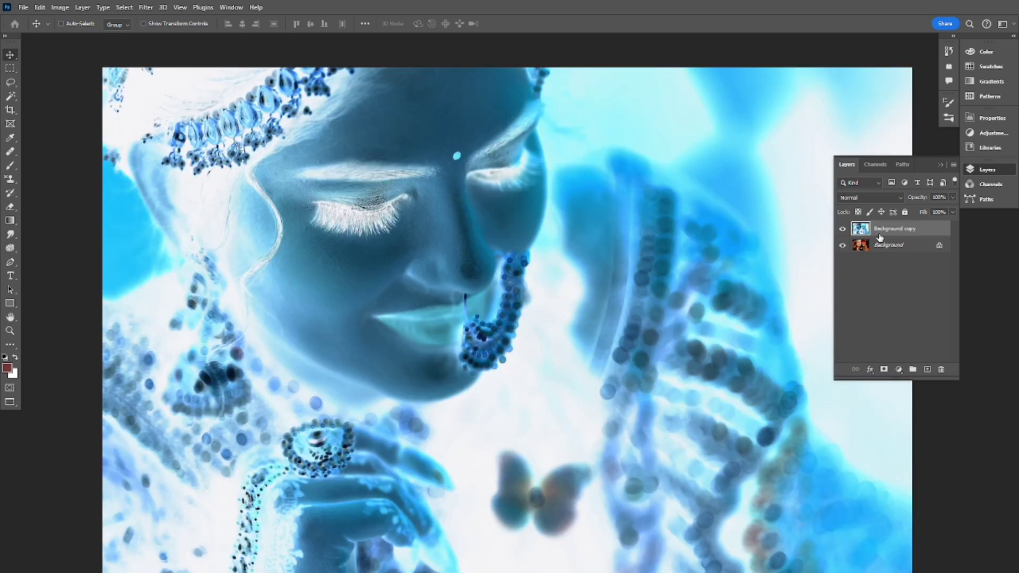
Step: Set the inverted Background copy's blend mode to Vivid Light
left_click(865, 196)
left_click(865, 196)
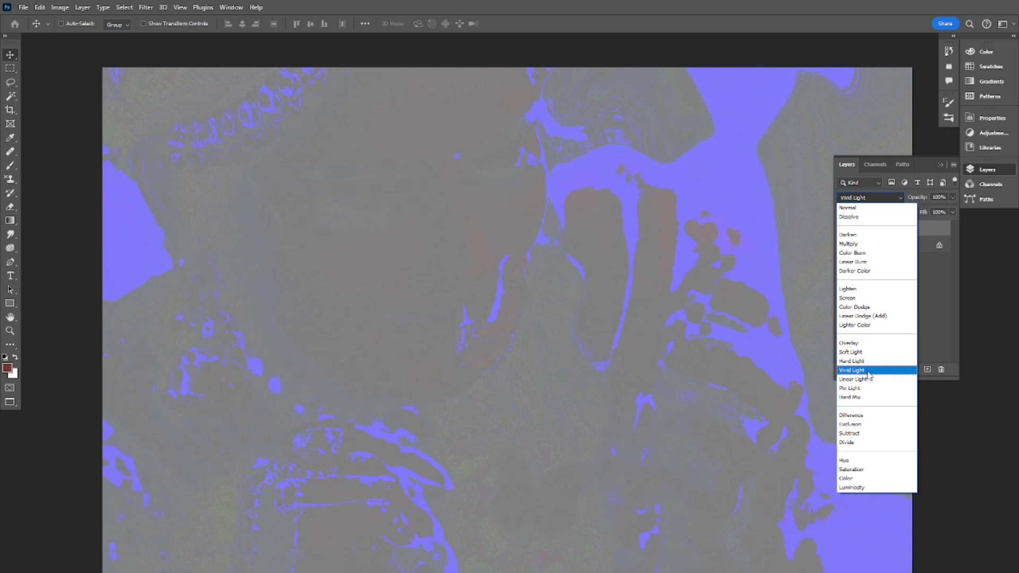
left_click(869, 372)
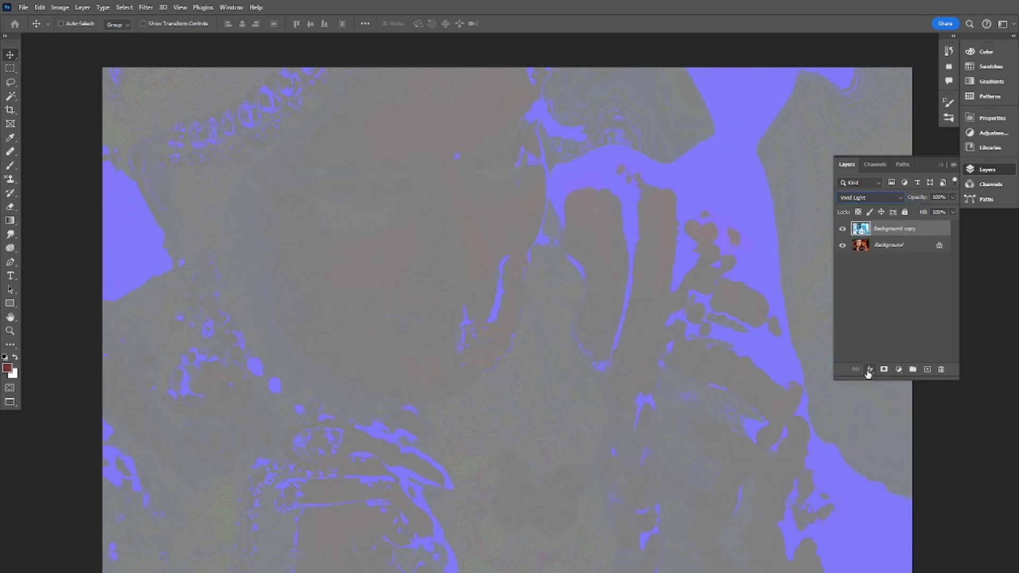
left_click(145, 7)
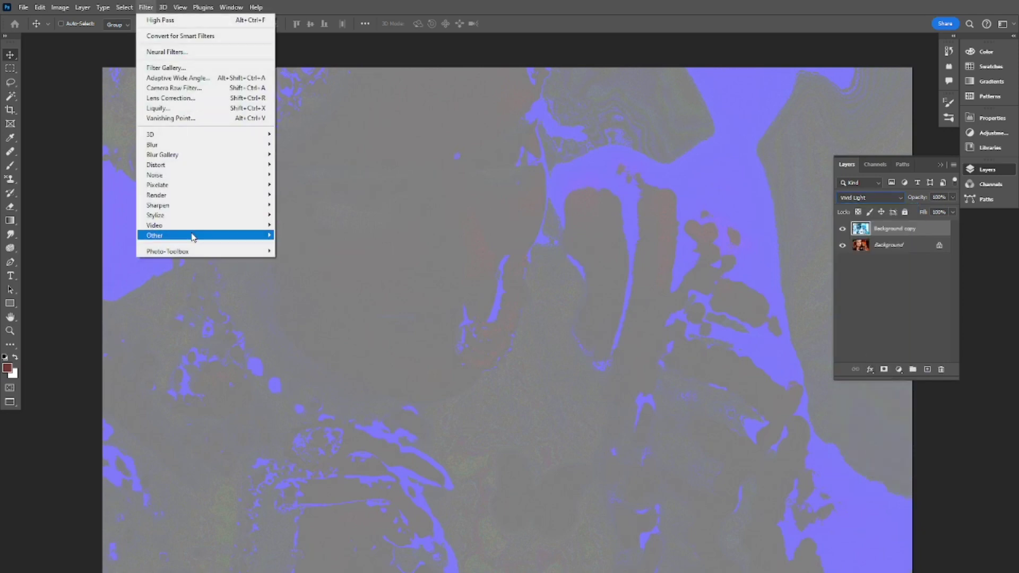
Step: Apply a High Pass filter with an 18-pixel radius to the Background copy
left_click(318, 246)
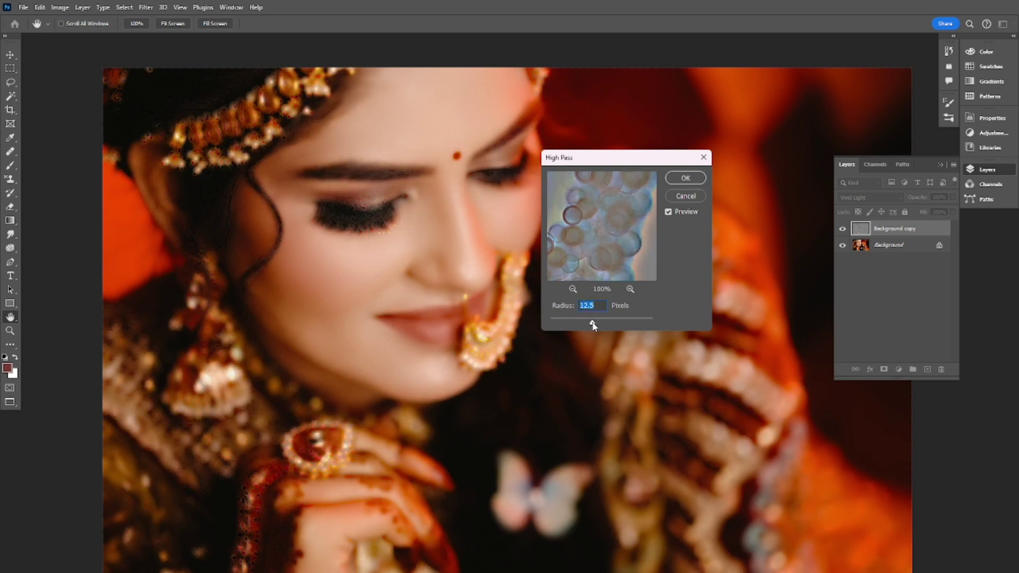
mouse_move(597, 325)
left_mouse_down()
mouse_move(582, 325)
mouse_move(593, 328)
left_mouse_up()
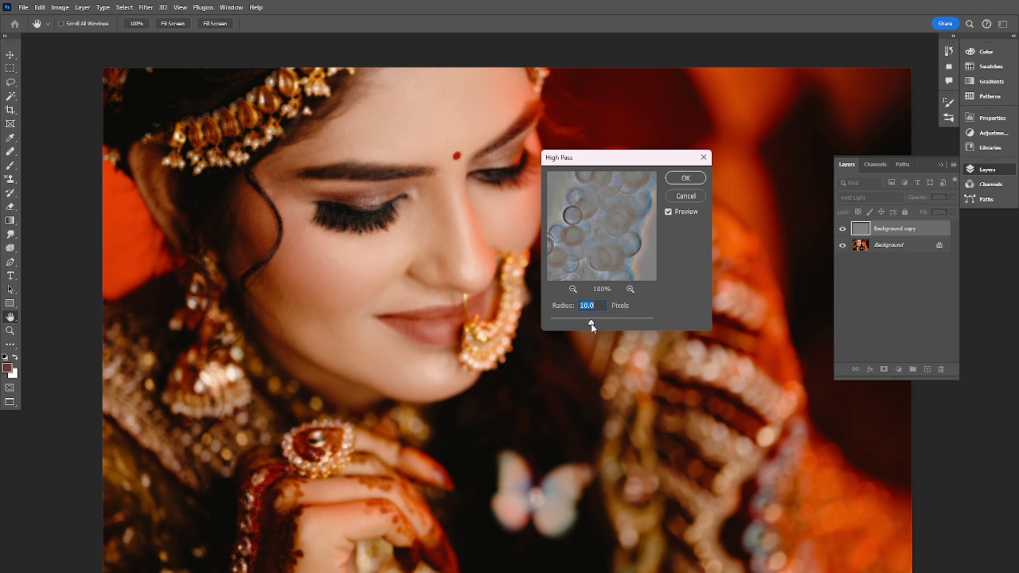
left_click(678, 183)
Step: Apply a Gaussian Blur of 5.0 pixels to the Background copy
left_click(146, 7)
mouse_move(191, 144)
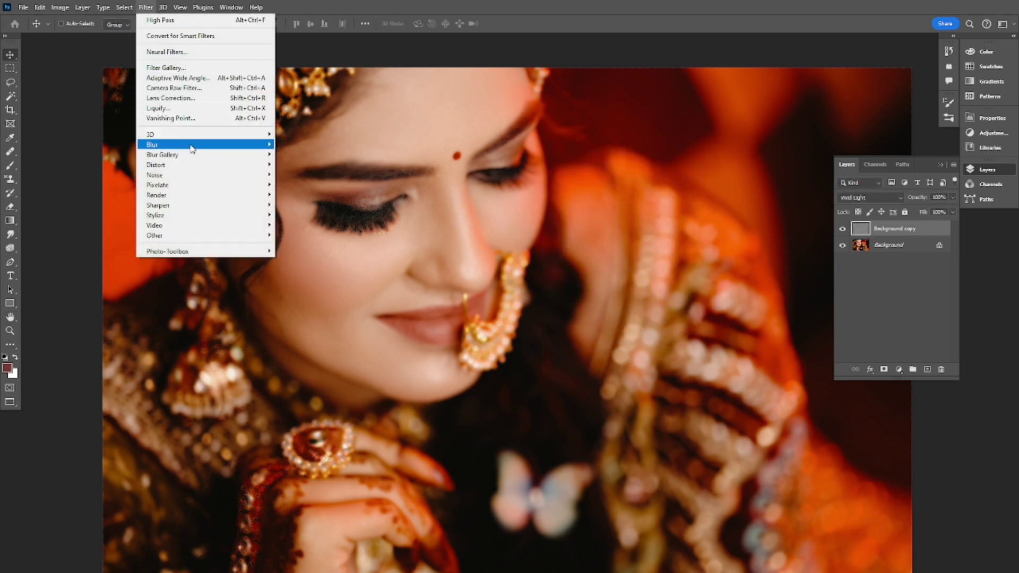
left_click(303, 185)
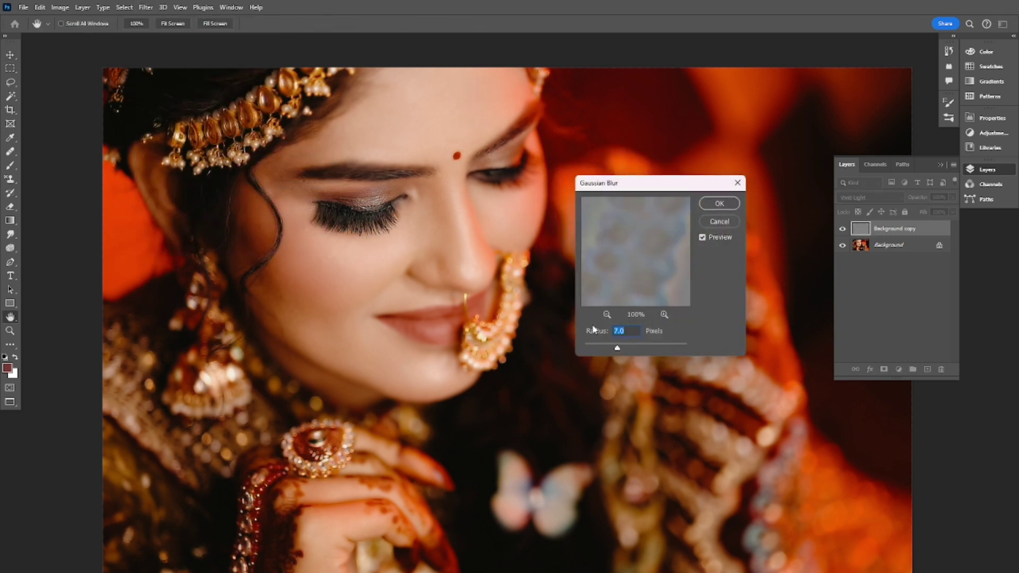
mouse_move(618, 350)
left_mouse_down()
mouse_move(635, 350)
mouse_move(613, 351)
left_mouse_up()
left_click(712, 205)
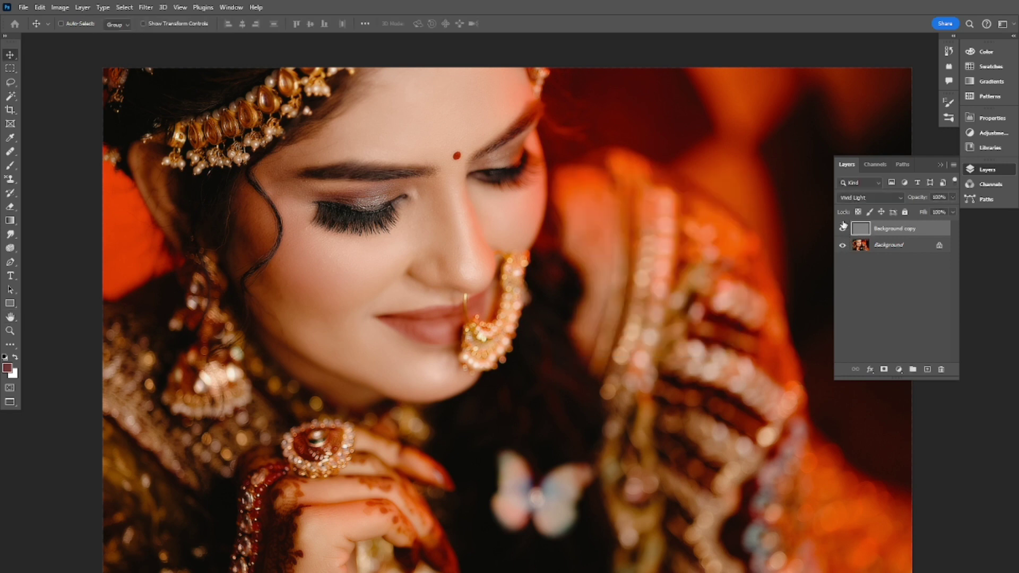
Step: Add an inverted black layer mask to the softening layer and select the standard Brush tool
left_click(884, 369)
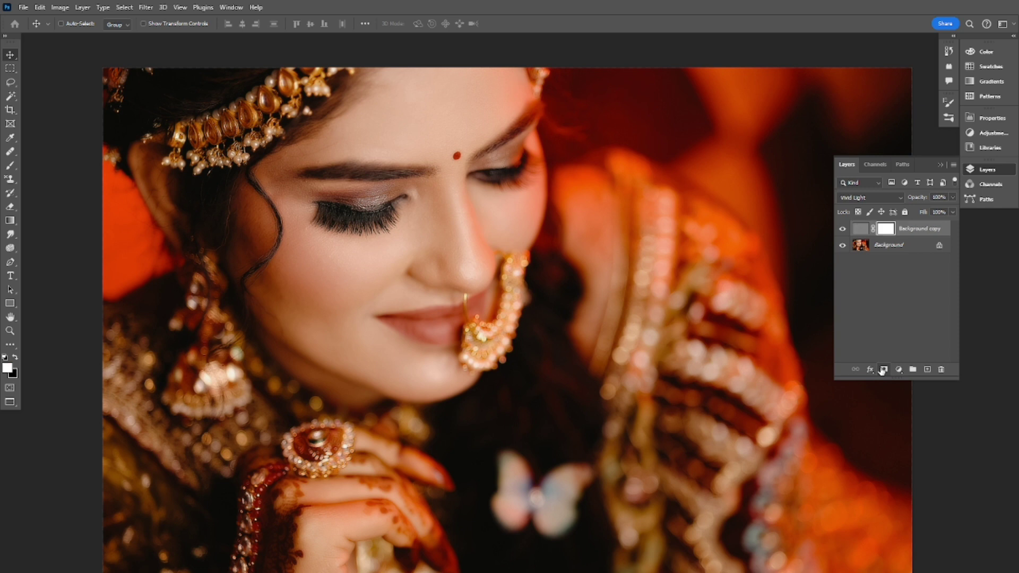
key("ctrl+i")
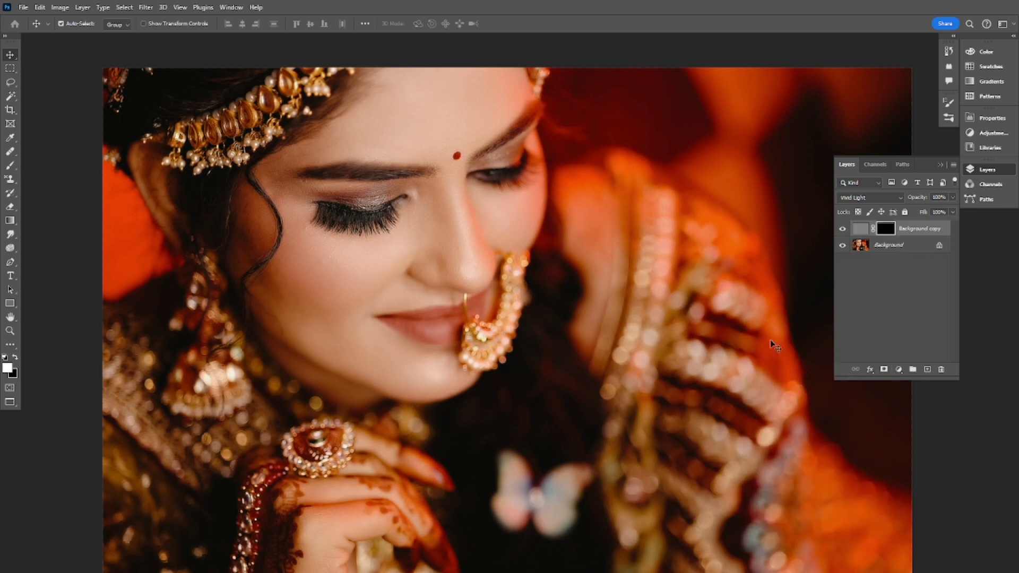
left_click_drag(450, 364, 428, 343)
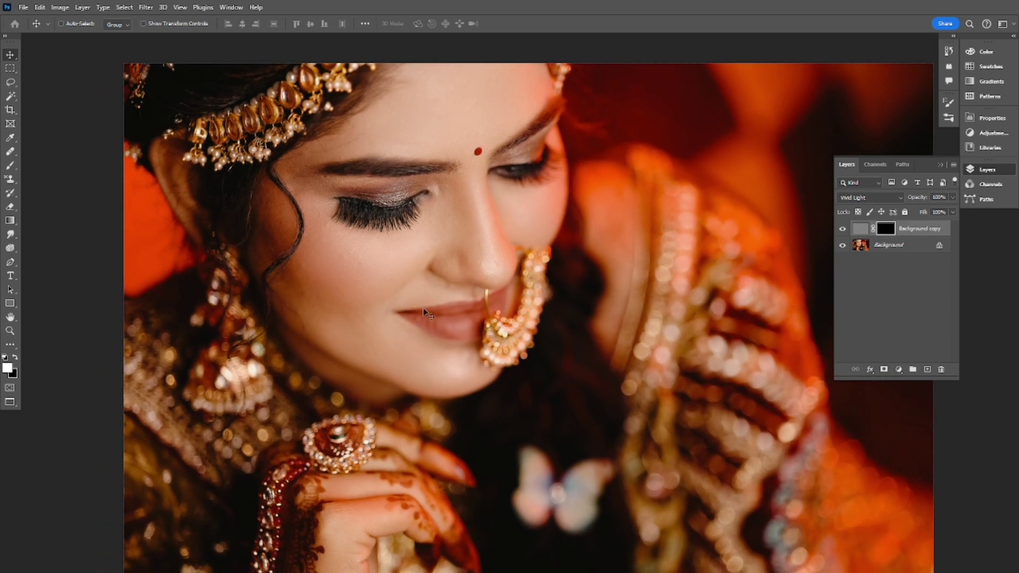
key("b")
right_click(18, 166)
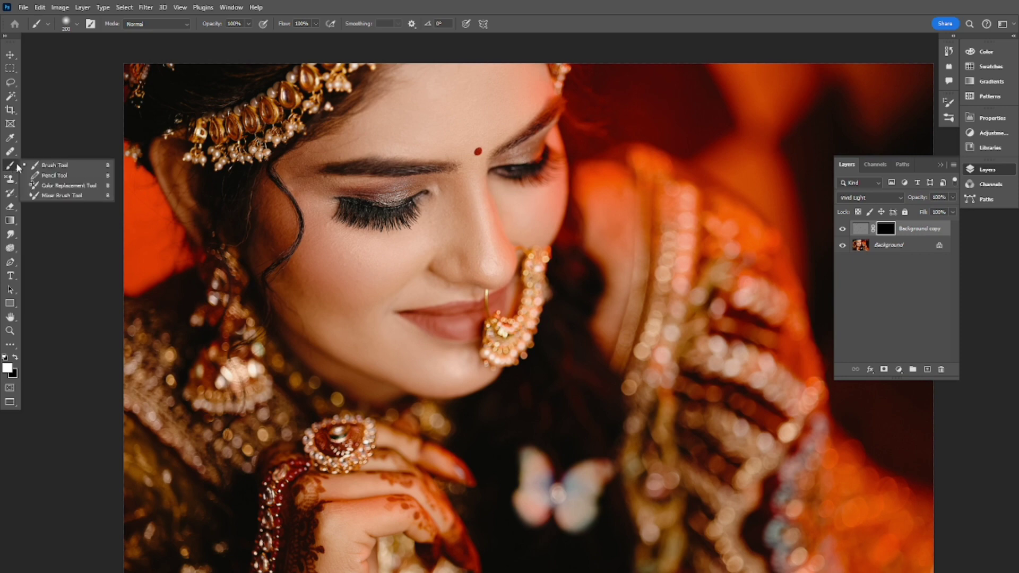
left_click(51, 165)
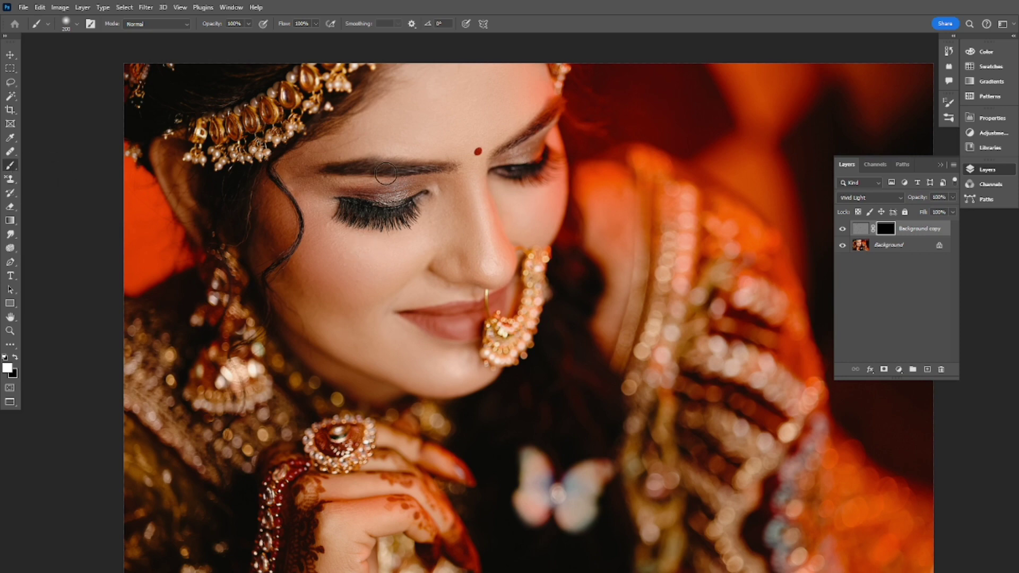
Step: Paint white onto the mask over the nose, cheeks, under-brow and forehead skin, resizing the brush
scroll(480, 130, "up", 2)
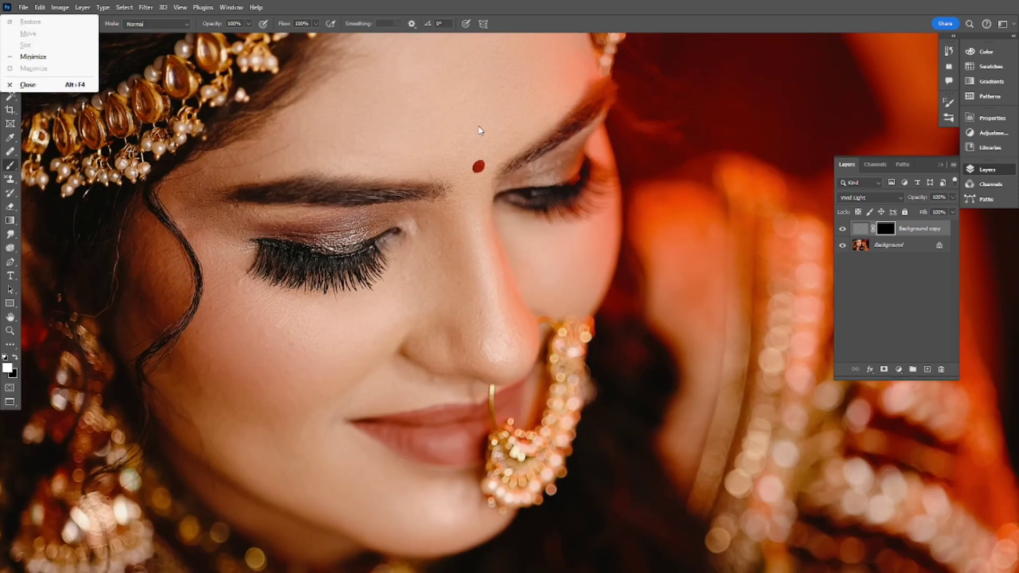
key("Escape")
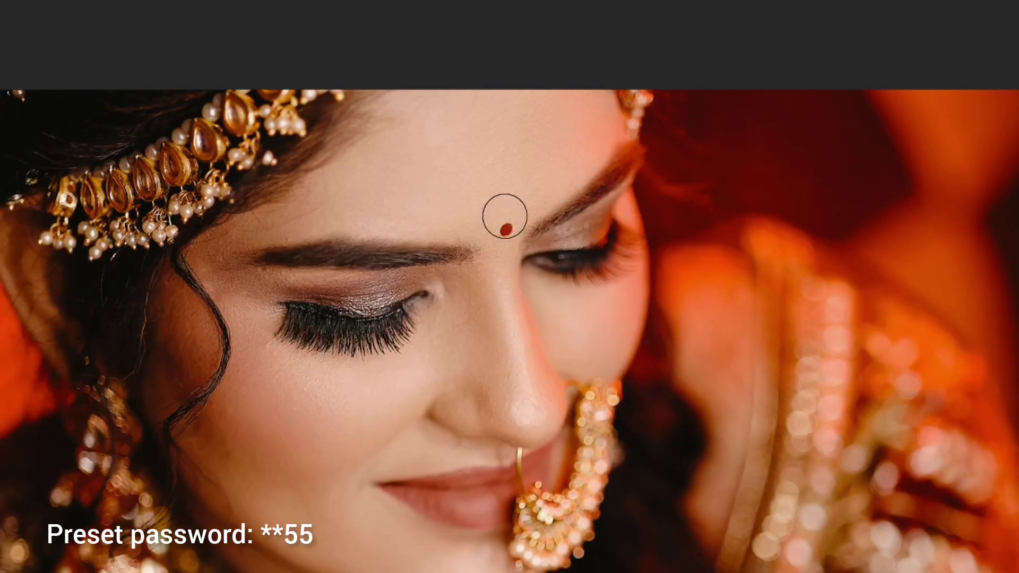
key("bracketright")
key("bracketright")
key("bracketright")
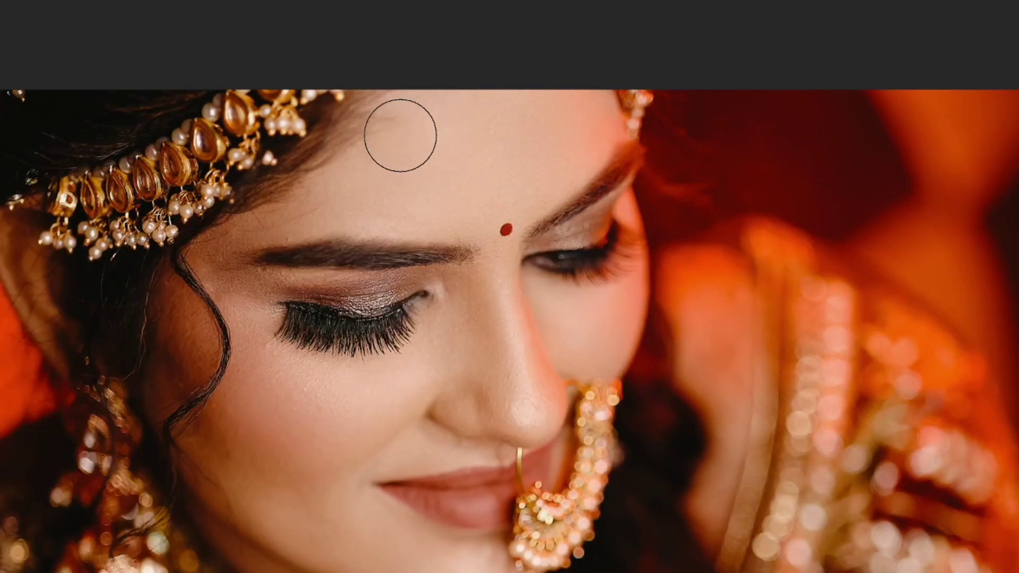
key("bracketleft")
key("bracketleft")
key("bracketleft")
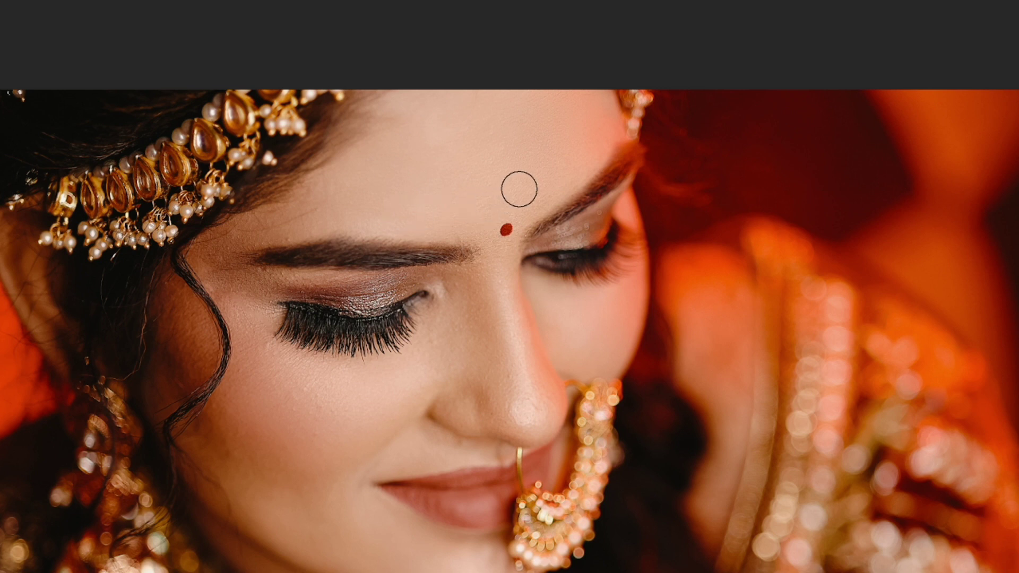
key("bracketleft")
key("bracketright")
key("bracketright")
key("bracketright")
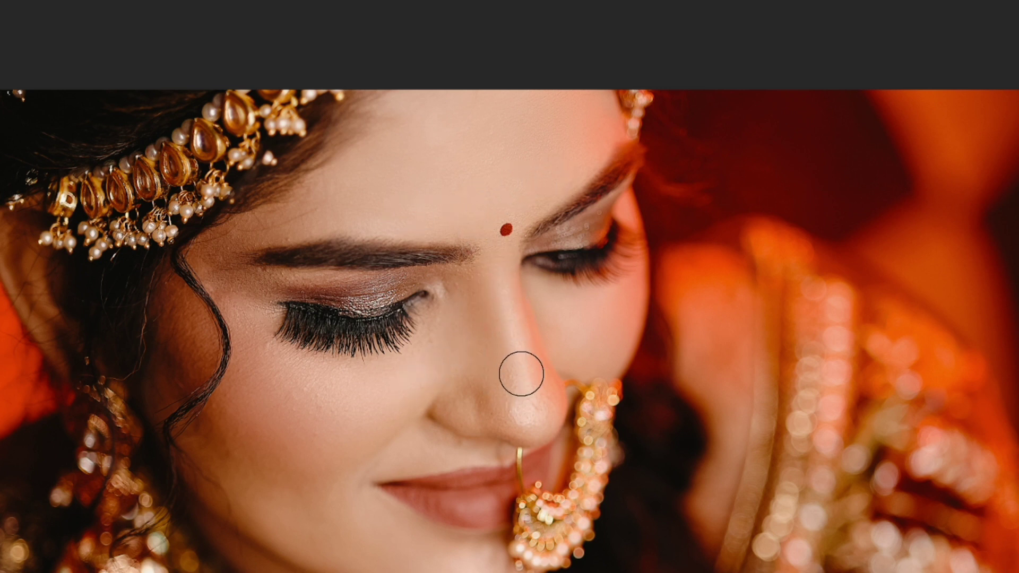
key("bracketleft")
key("bracketleft")
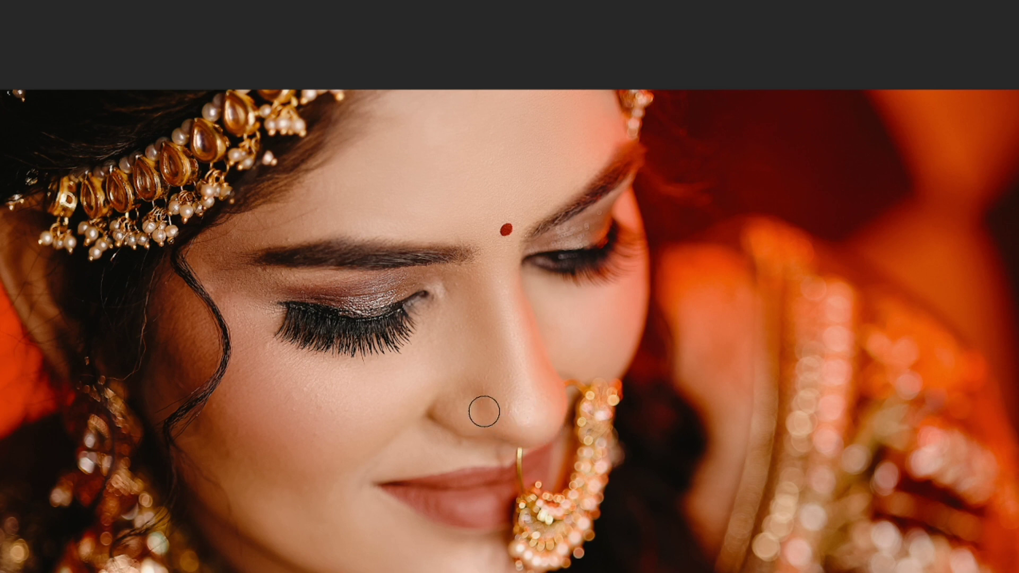
key("bracketright")
key("bracketleft")
key("bracketleft")
key("bracketright")
key("bracketright")
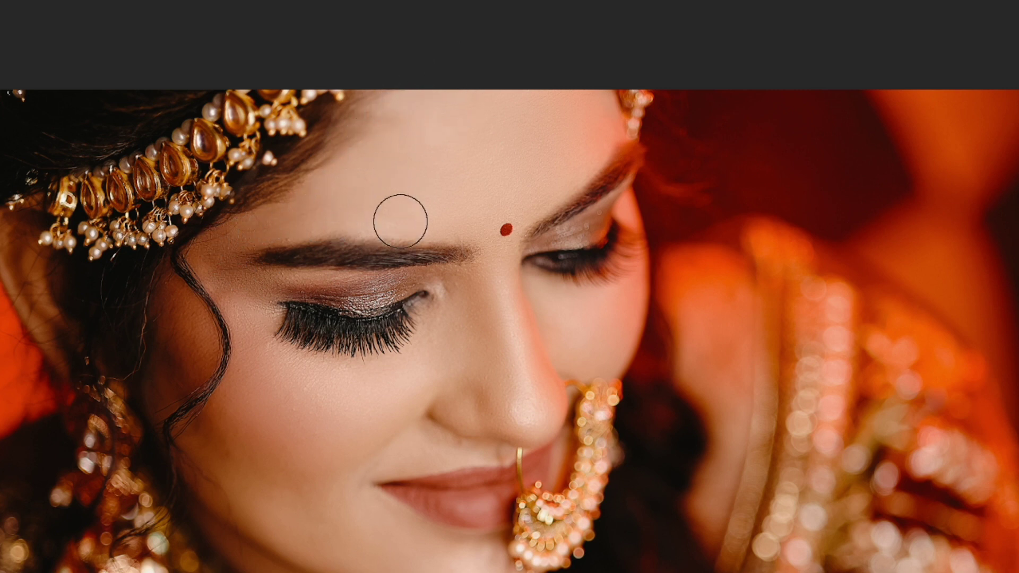
key("bracketleft")
key("bracketleft")
left_click_drag(390, 423, 406, 325)
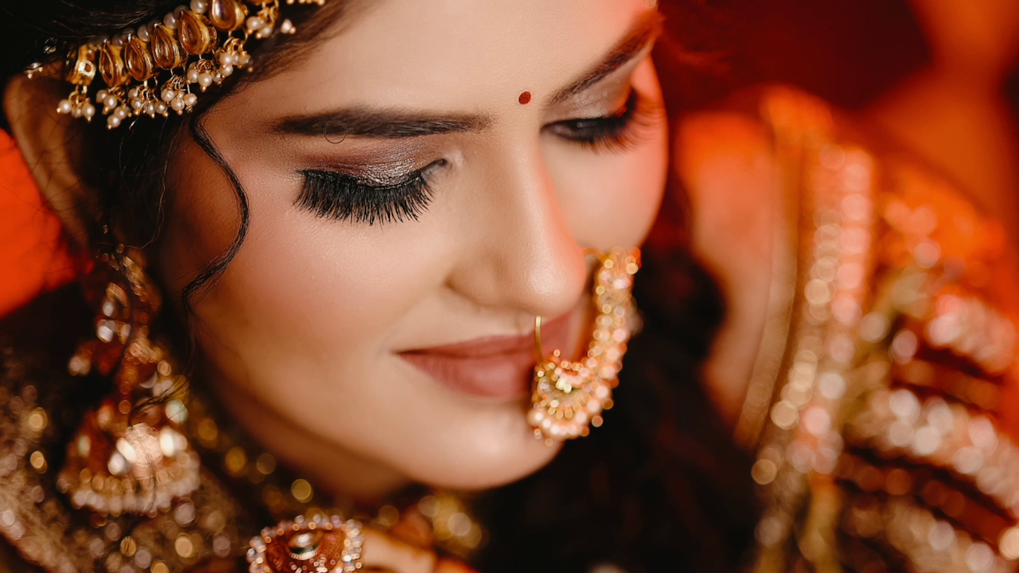
Step: Zoom in to inspect the face, show the Layers panel, then fit the whole portrait on screen
scroll(334, 131, "down", 2)
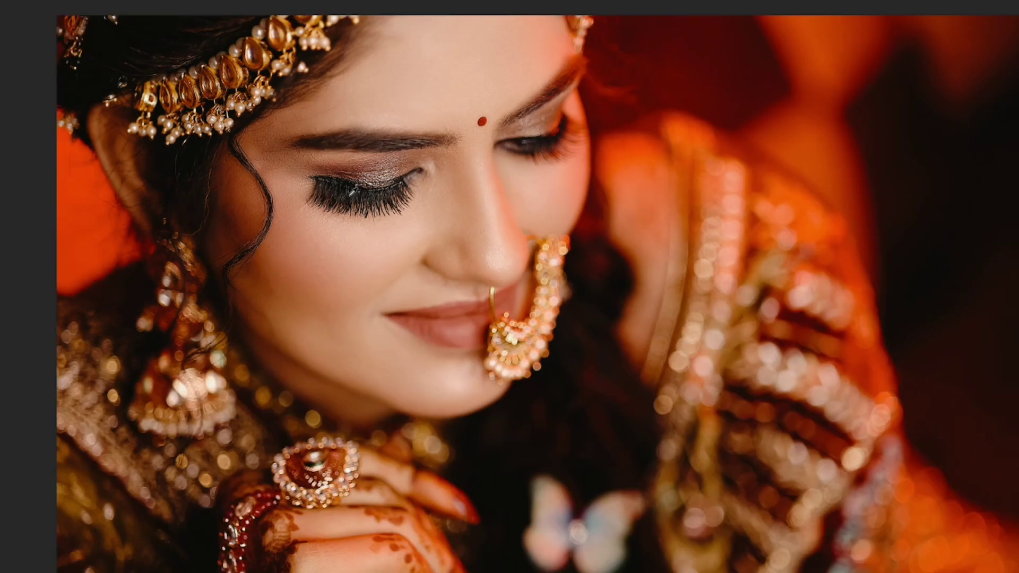
left_click(354, 231)
key("F7")
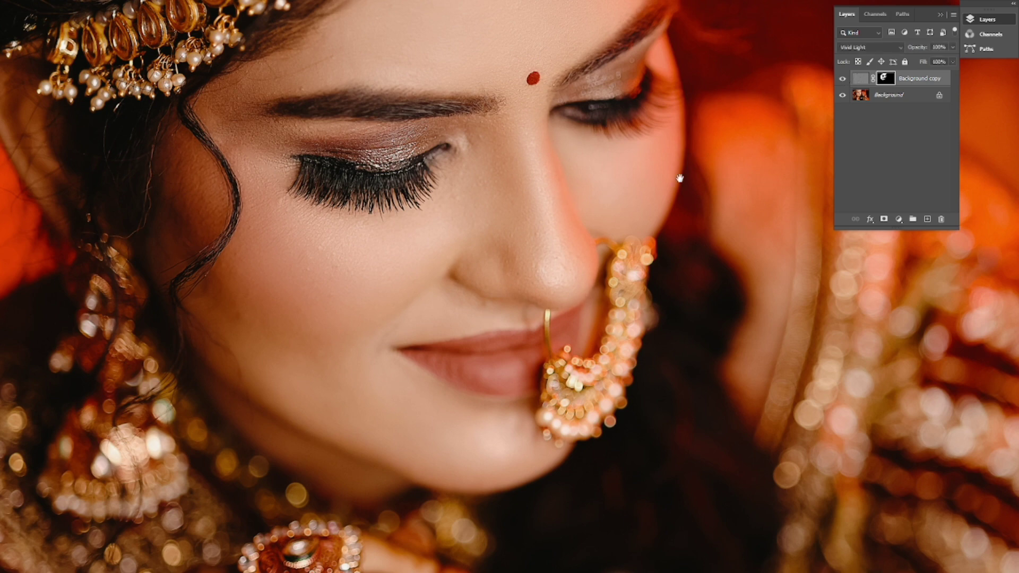
scroll(673, 220, "down", 2)
scroll(674, 220, "down", 3)
scroll(674, 220, "down", 2)
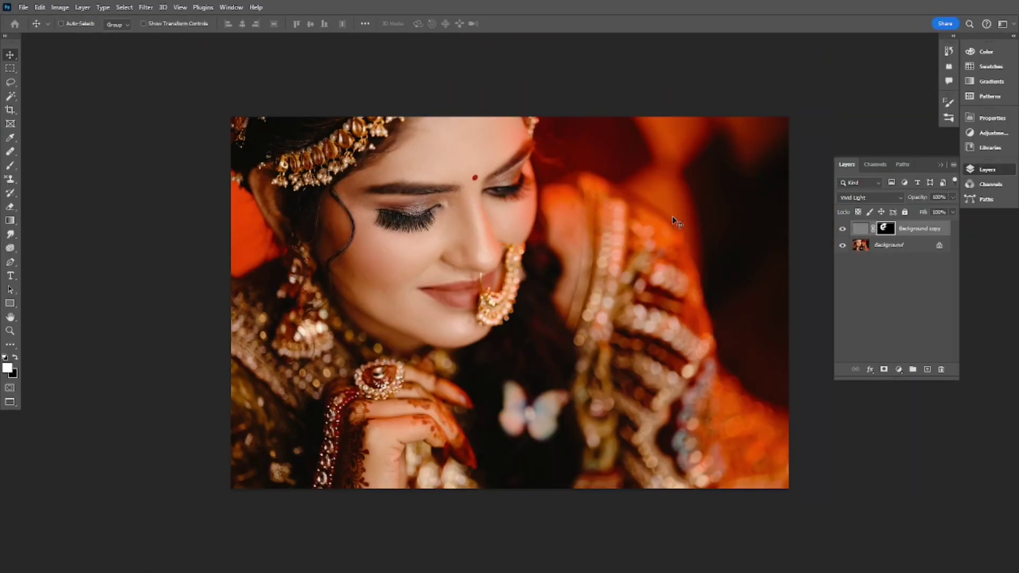
key("ctrl+0")
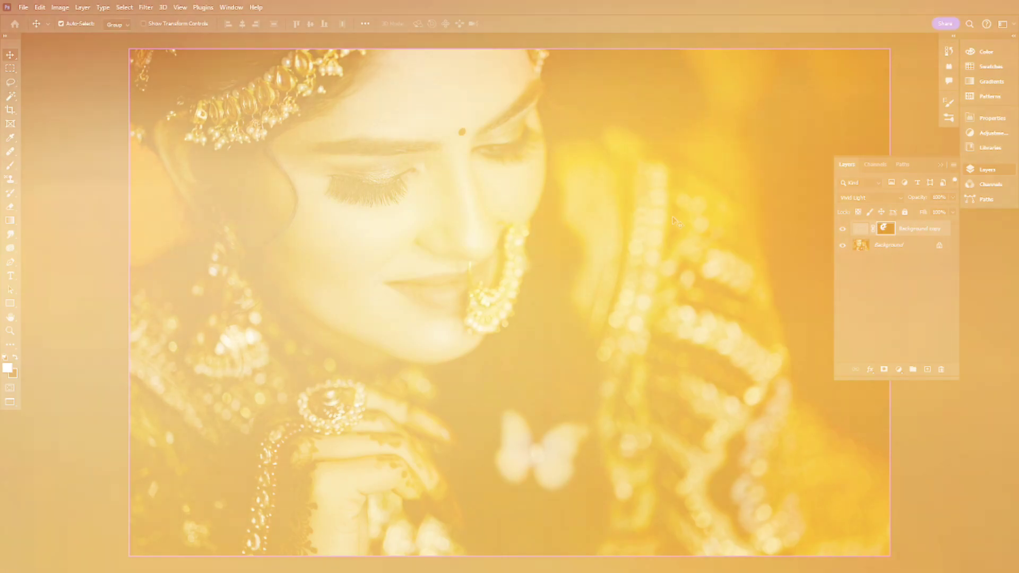